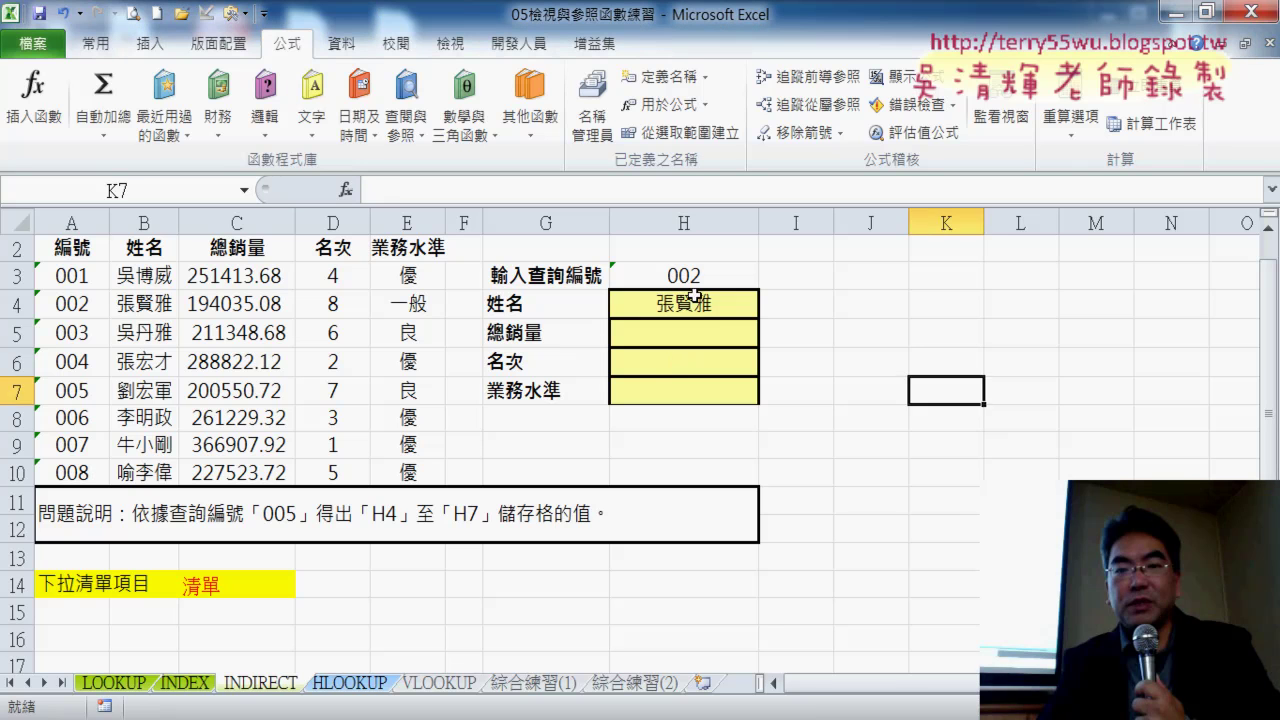
Review H4's INDIRECT formula and the still-empty cells of the lookup form.
click(710, 301)
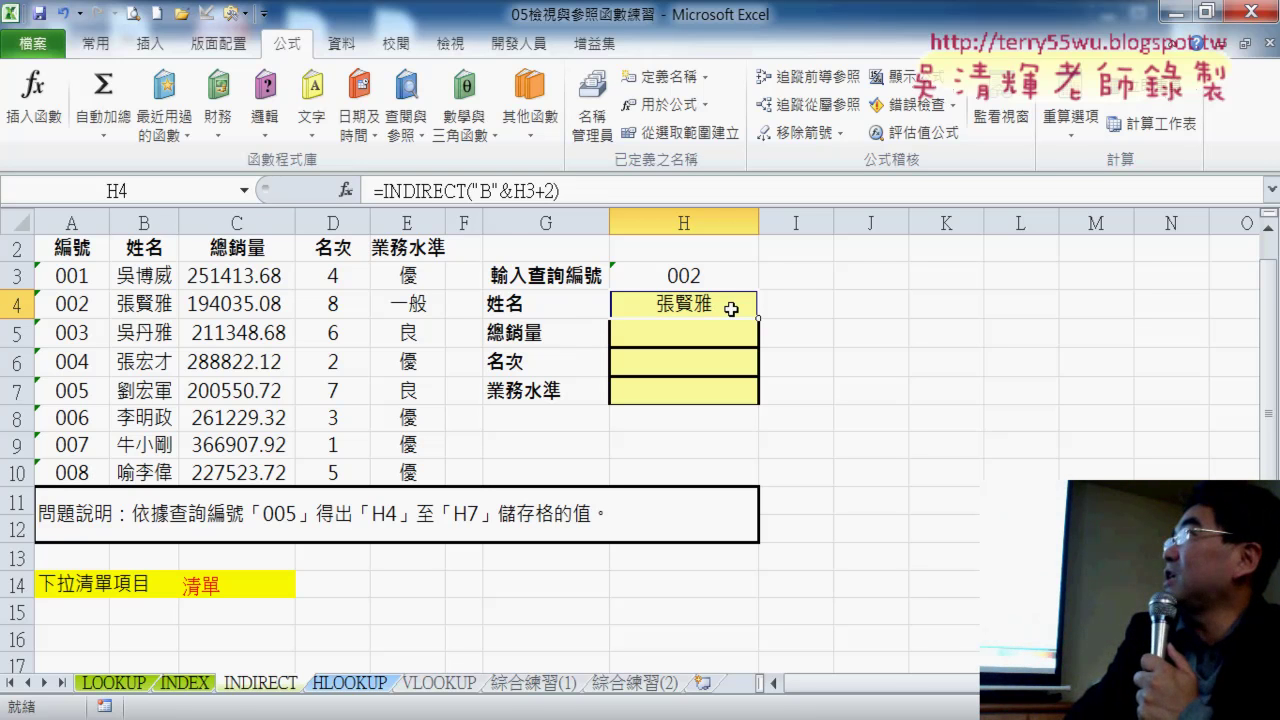
click(886, 309)
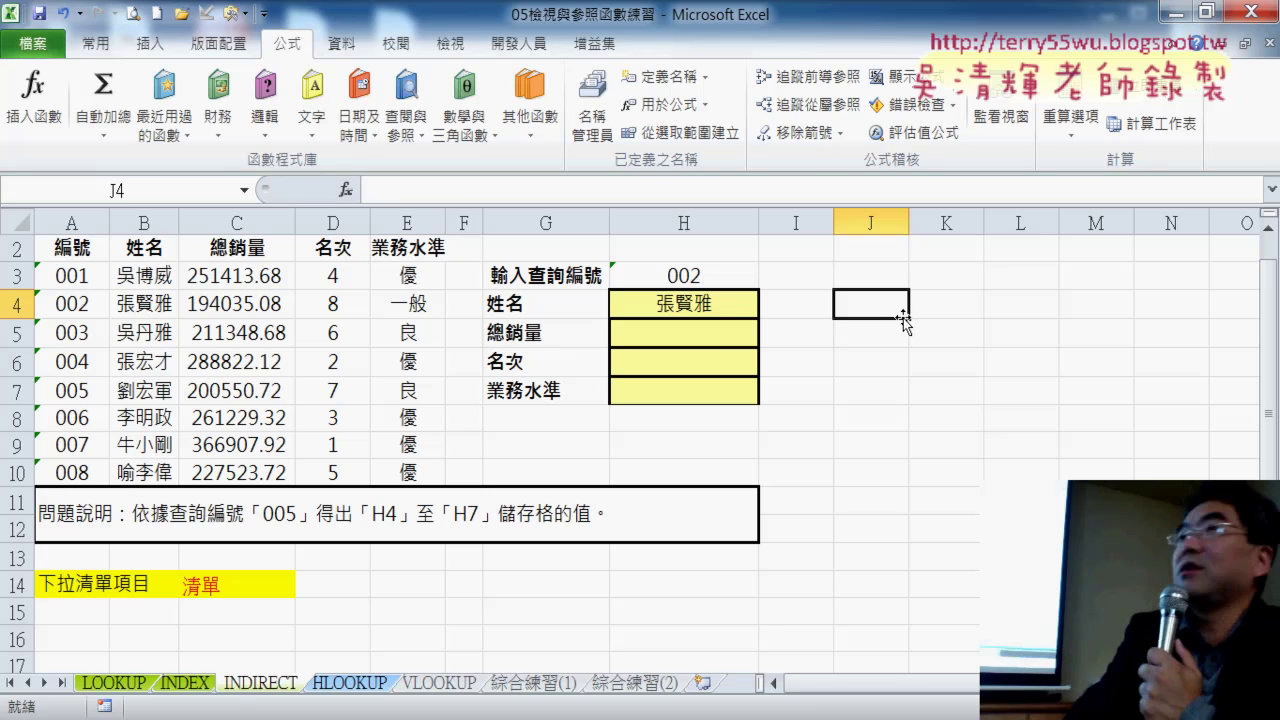
click(718, 308)
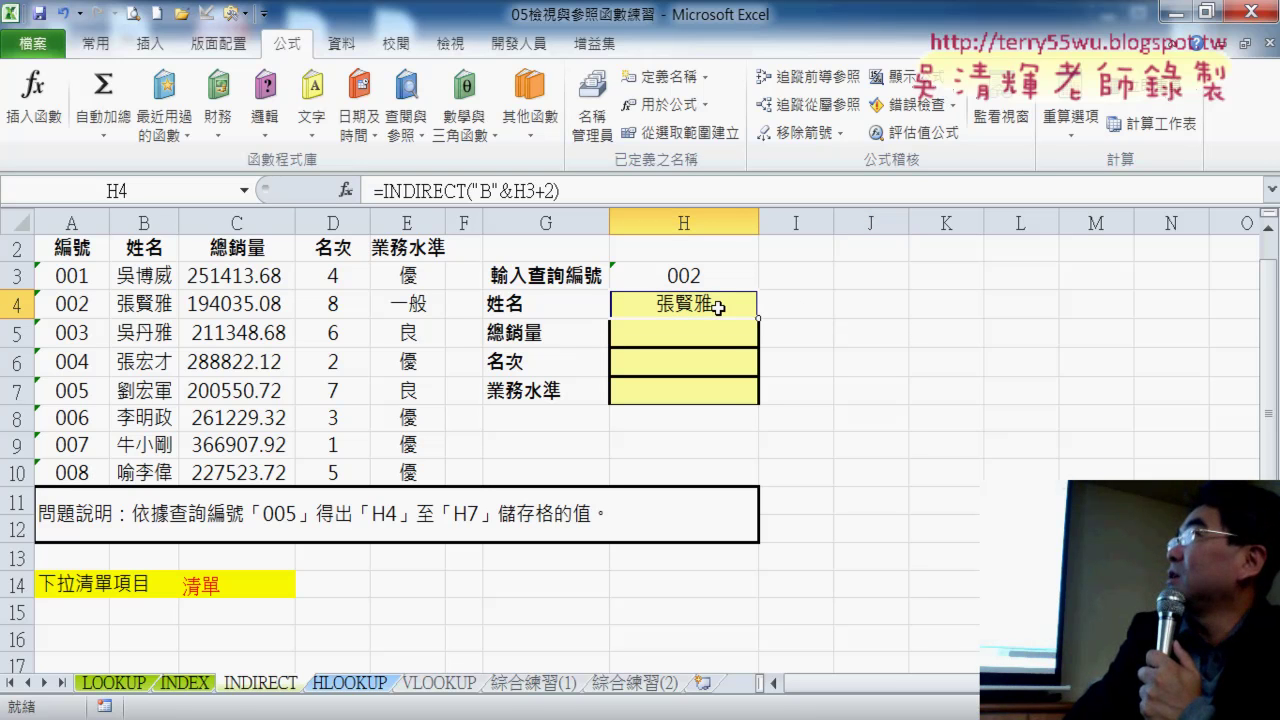
click(716, 338)
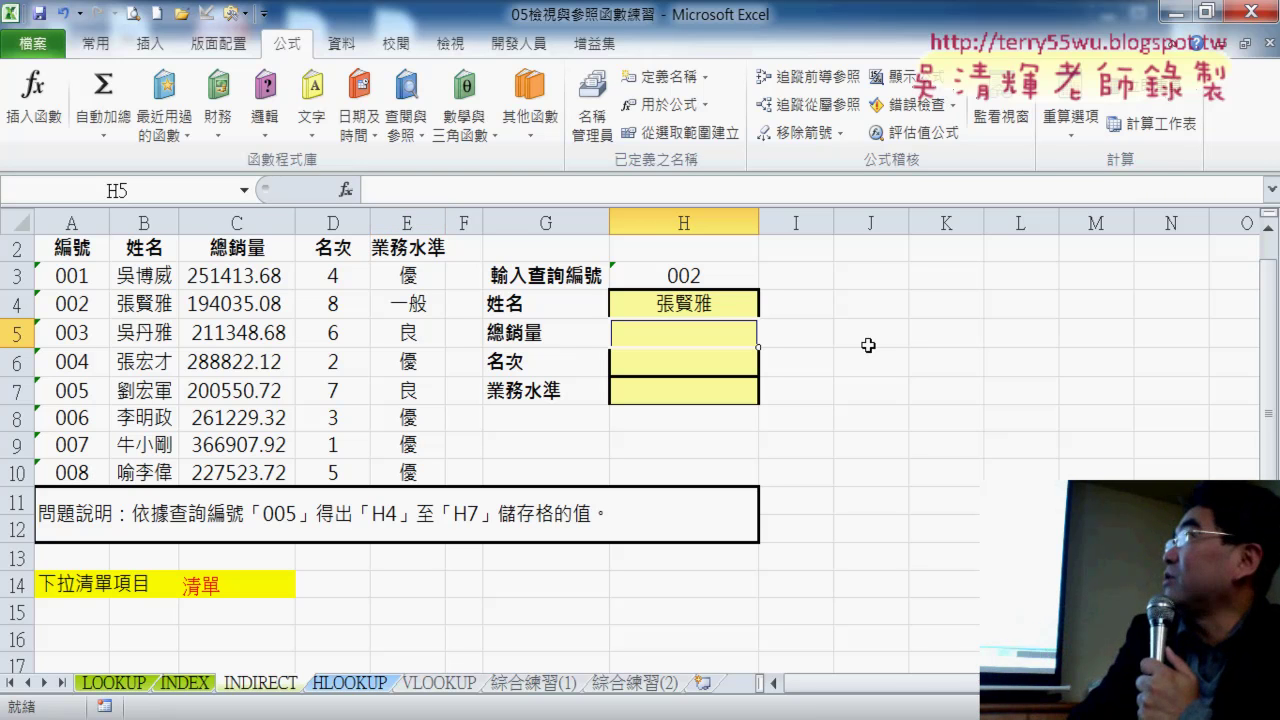
In scratch cell J3, start a CHAR formula from the 文字 (text) function category.
click(854, 277)
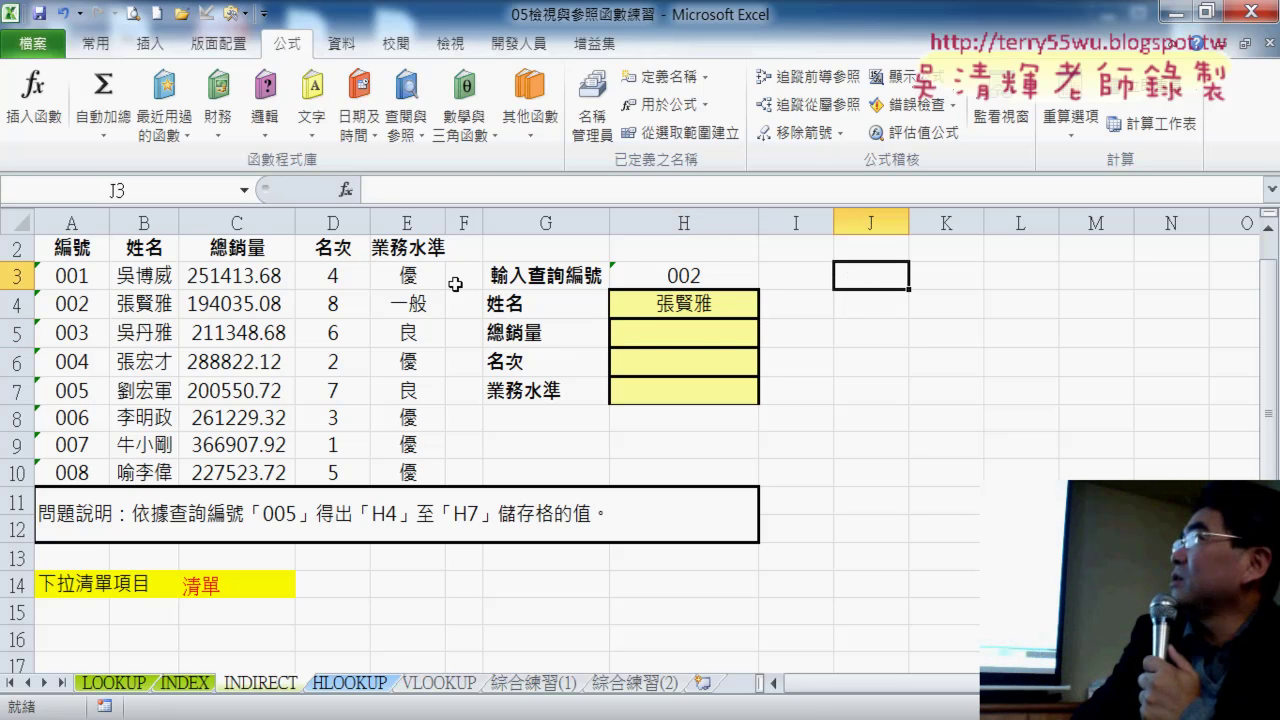
click(346, 189)
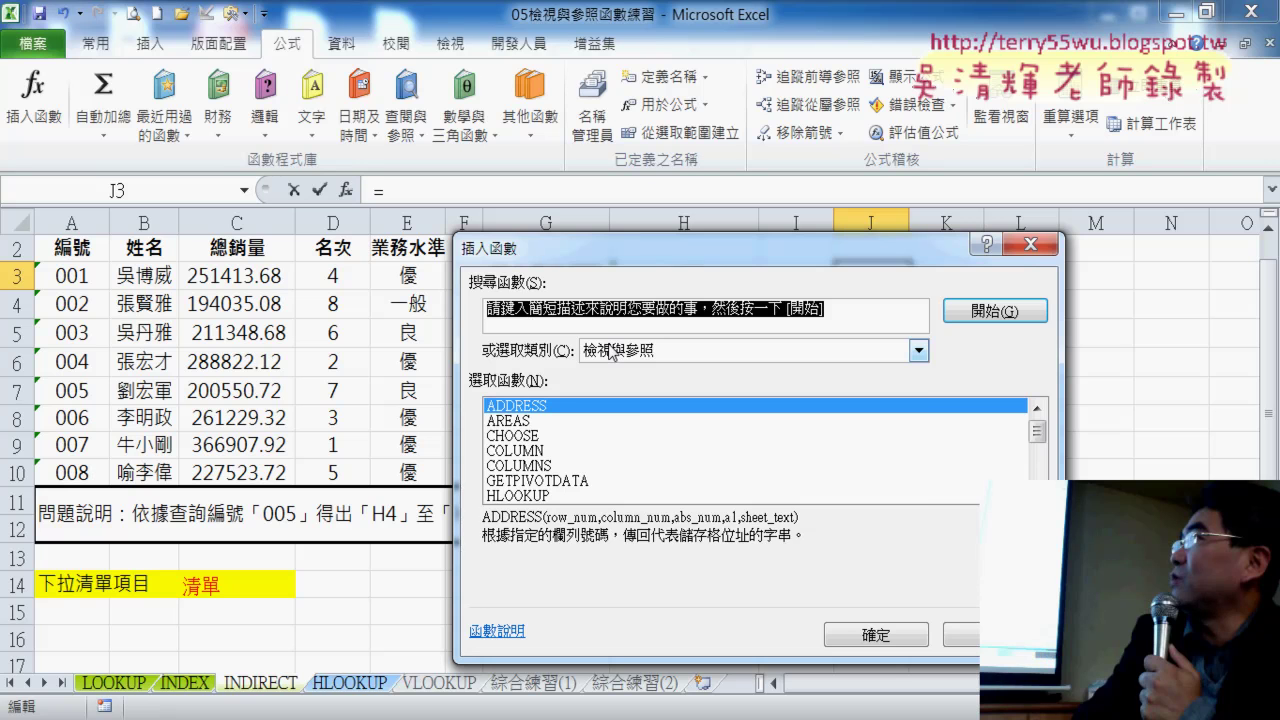
click(636, 355)
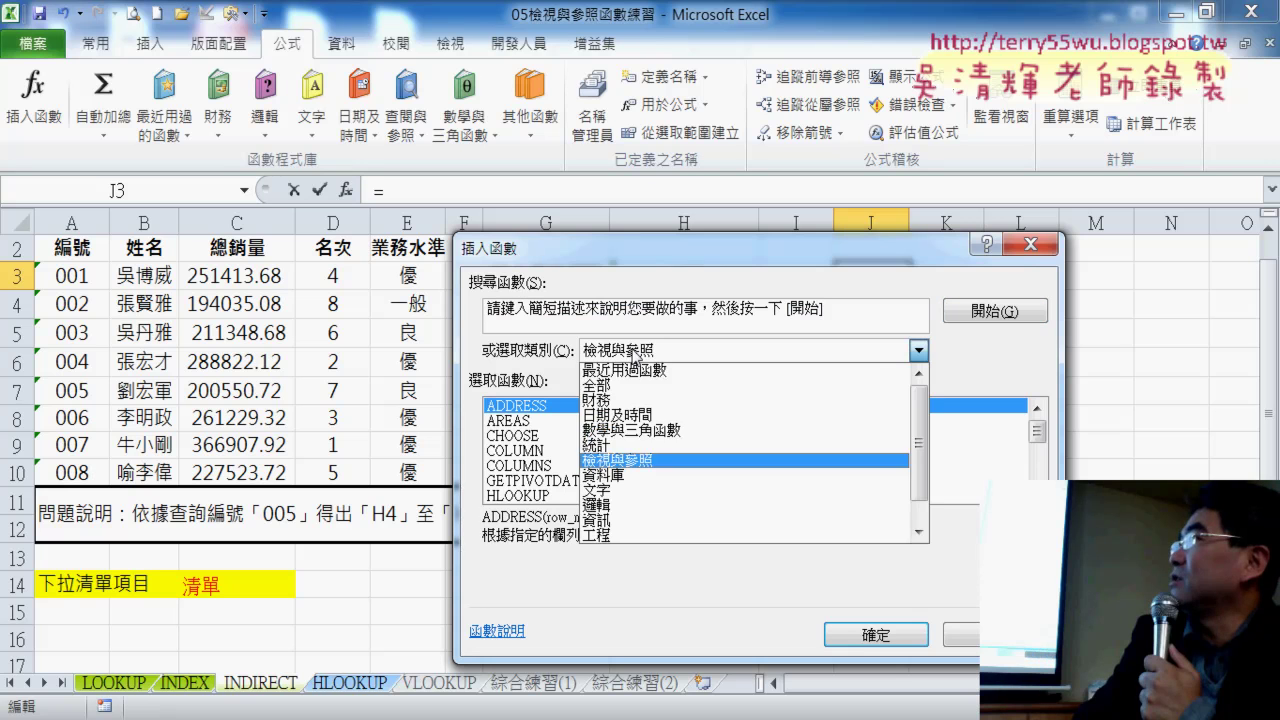
click(642, 494)
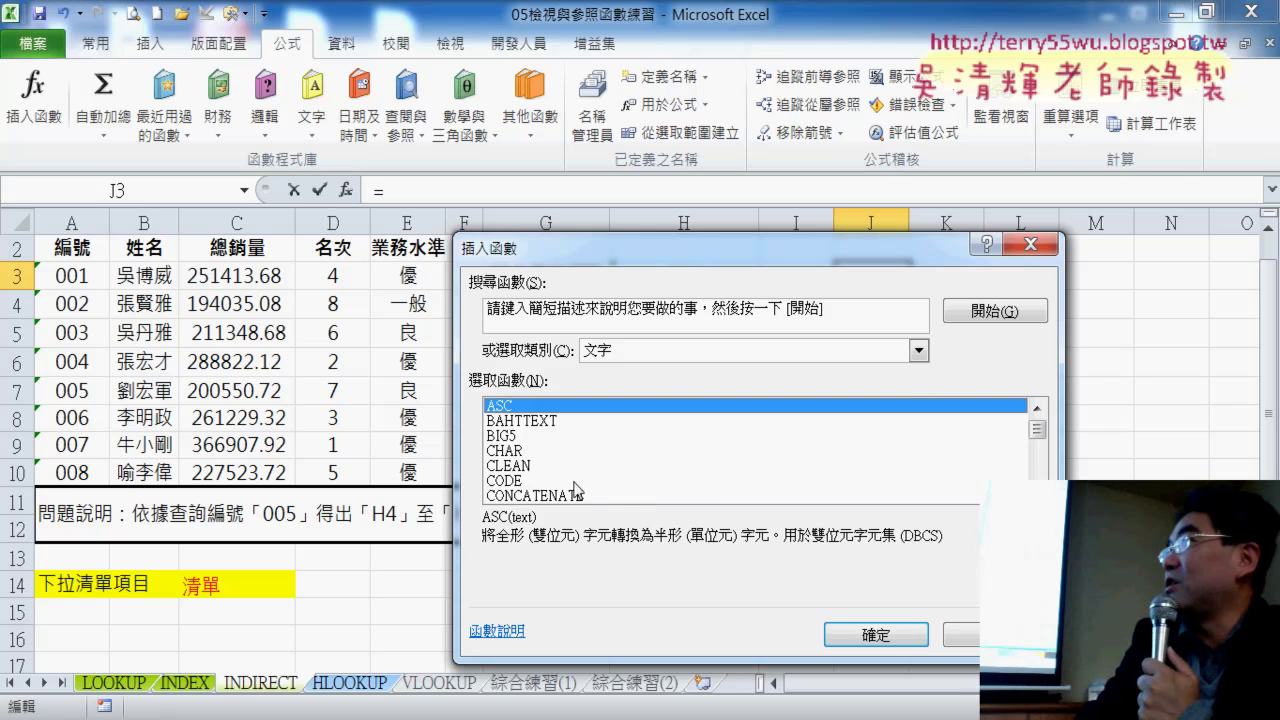
click(514, 457)
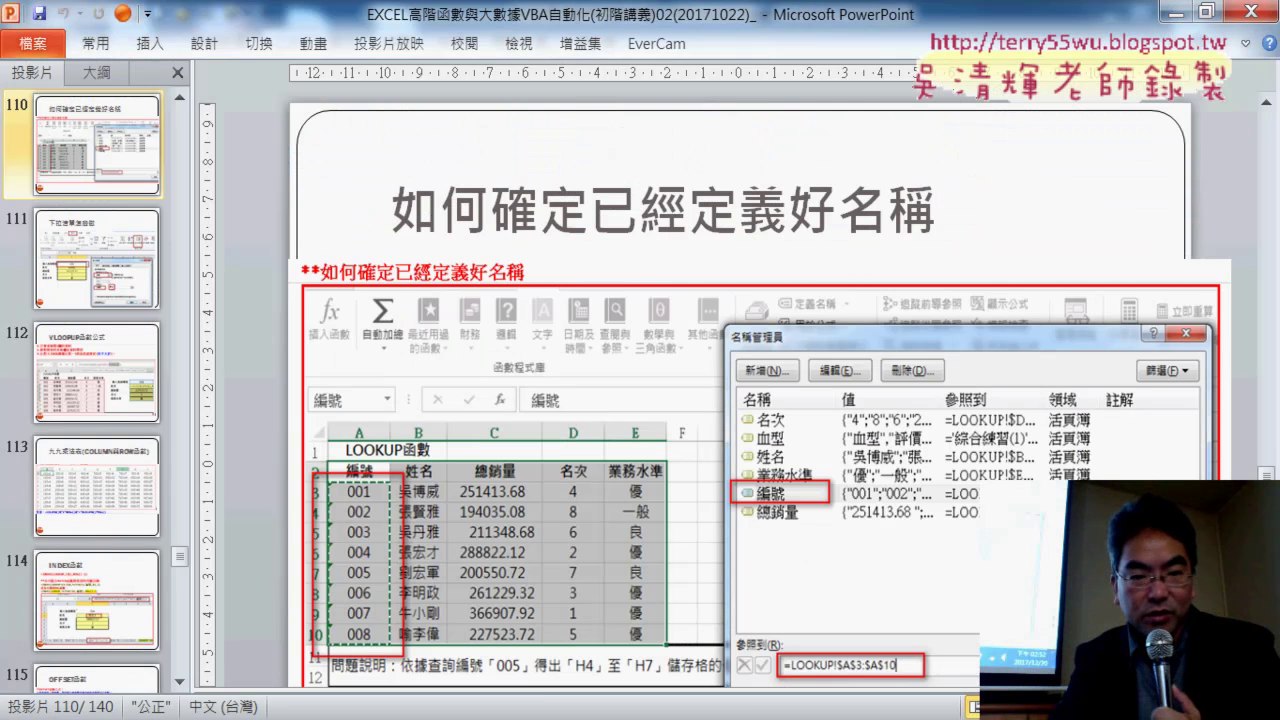
Scroll the deck from slide 110 back to slide 19, the ASCII code table.
scroll(624, 598, down, 5)
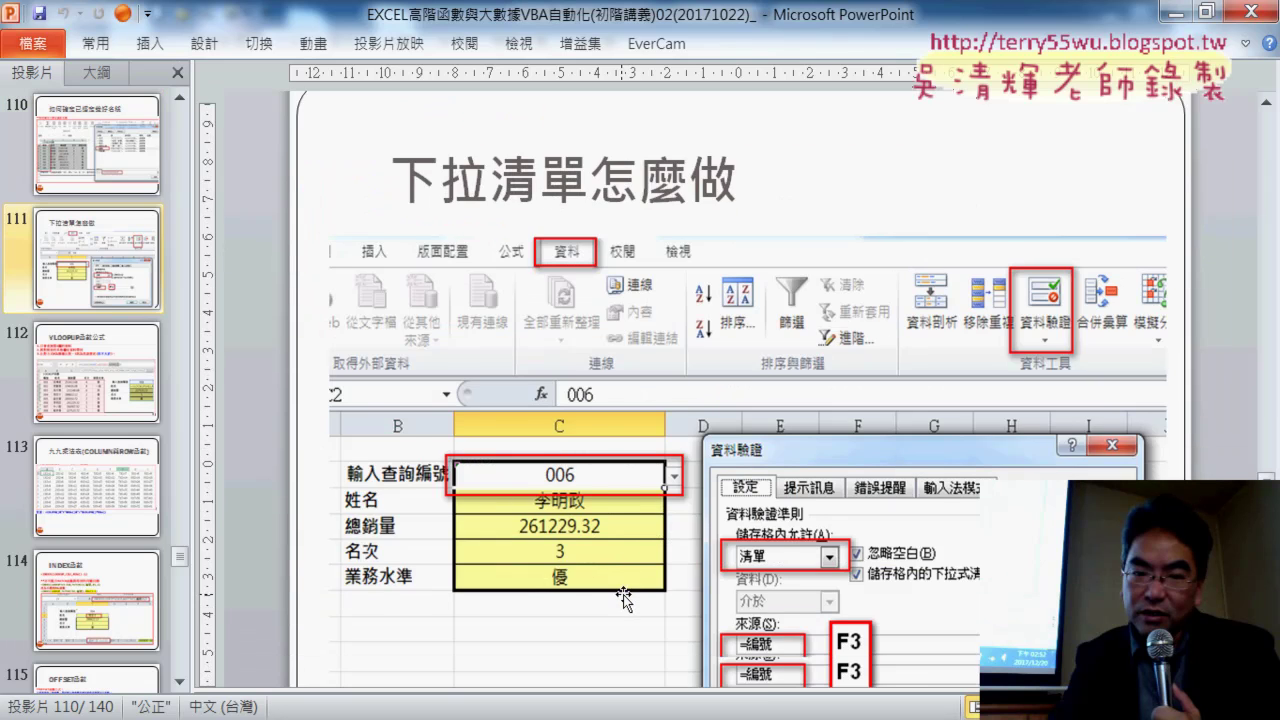
scroll(624, 598, down, 1)
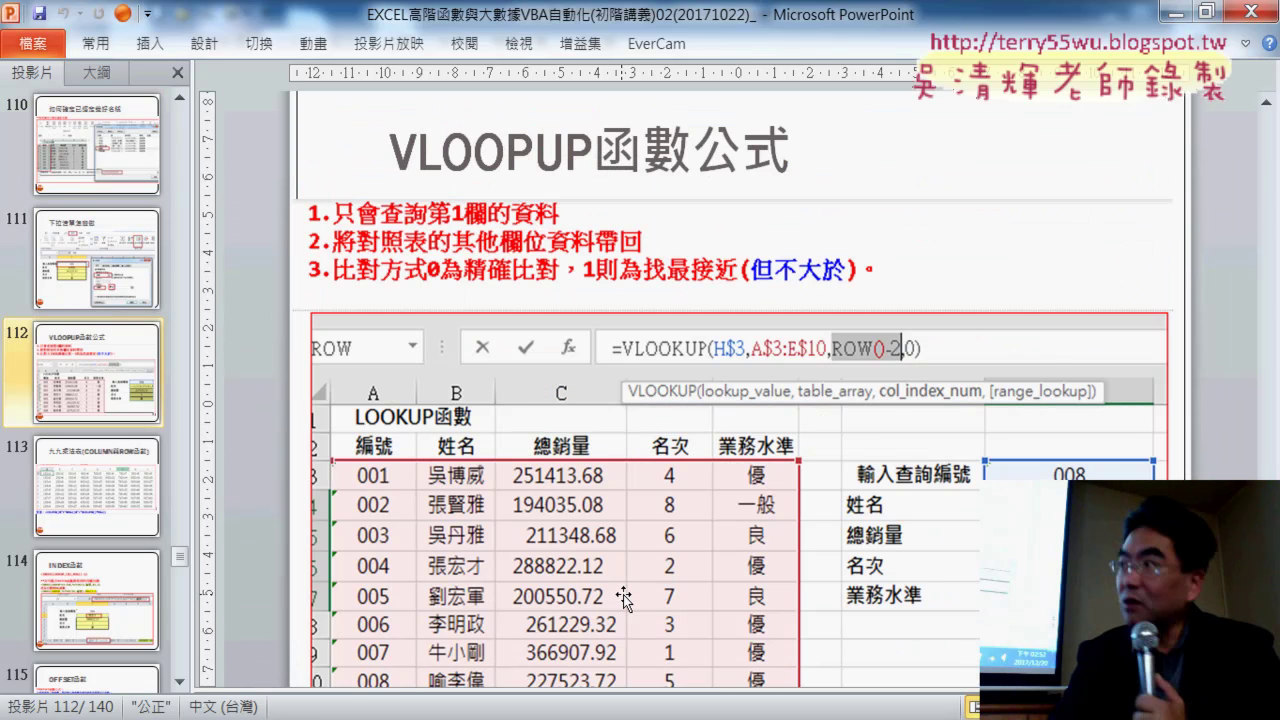
scroll(624, 598, down, 1)
scroll(624, 598, down, 2)
scroll(624, 598, down, 2)
scroll(624, 598, down, 1)
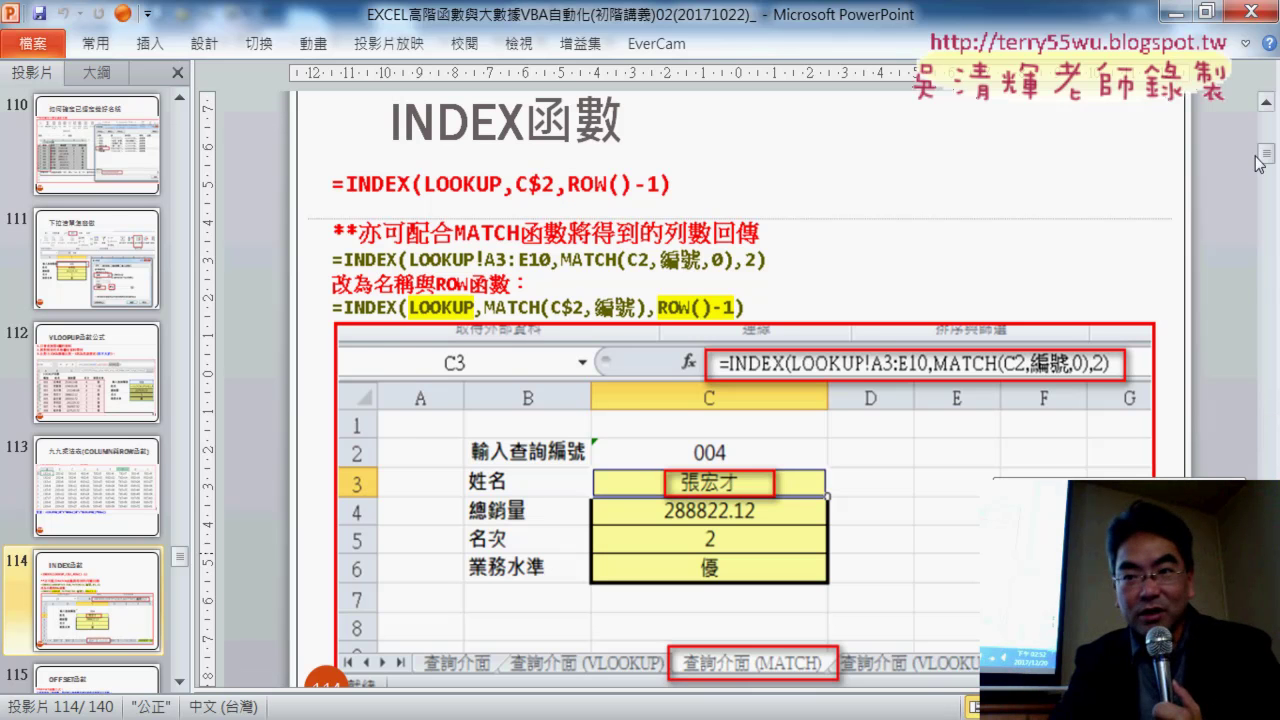
drag(1262, 155, 1232, 176)
scroll(801, 400, down, 1)
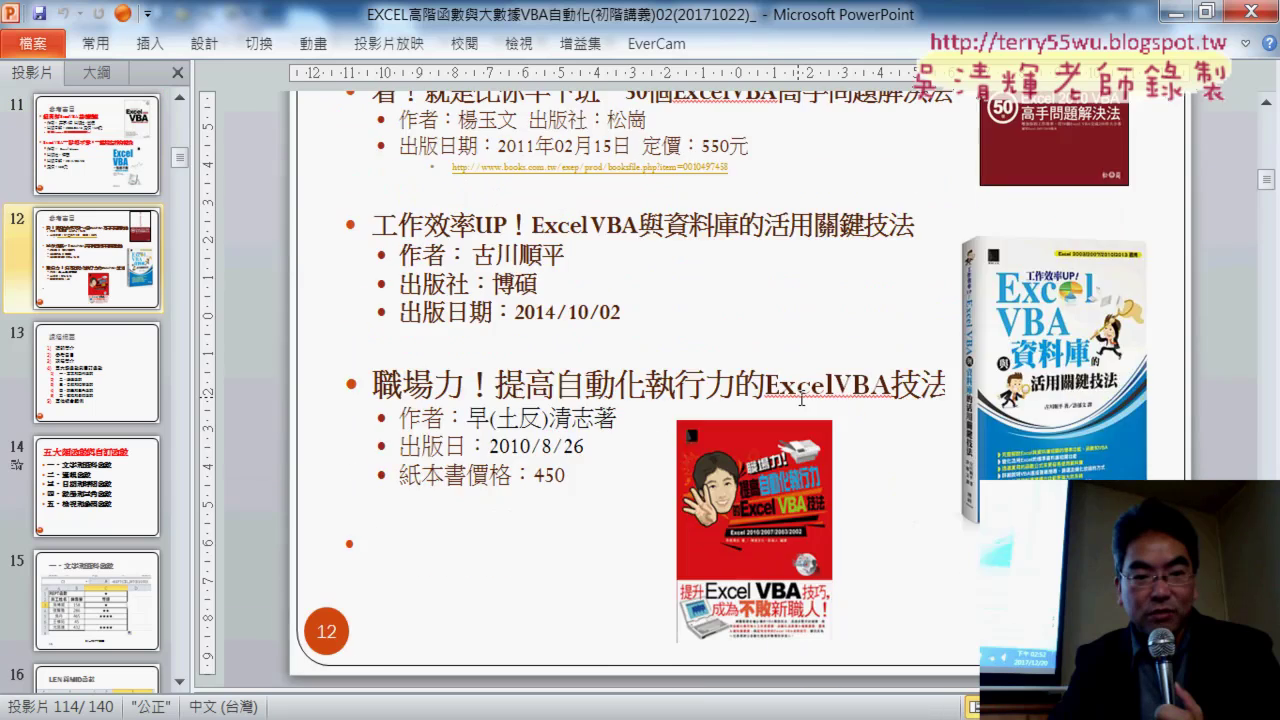
scroll(801, 400, down, 1)
scroll(801, 400, down, 1)
scroll(805, 392, down, 1)
scroll(808, 385, down, 1)
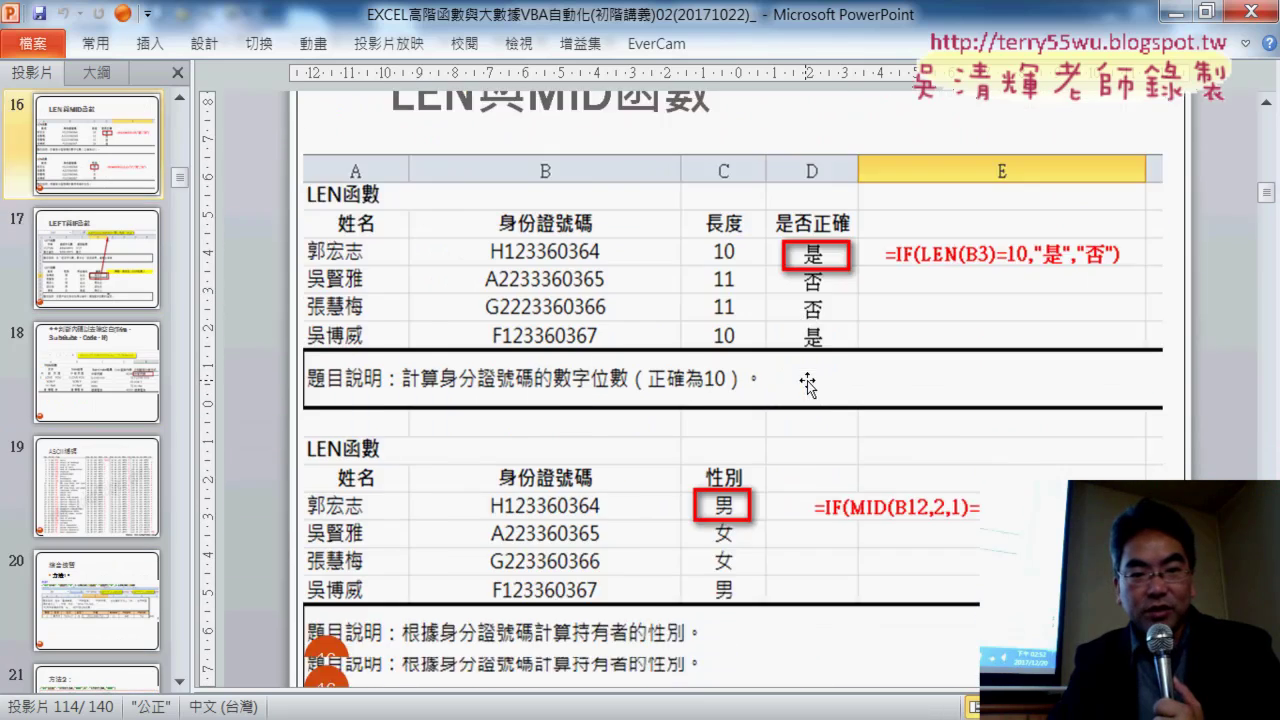
scroll(808, 385, down, 1)
scroll(808, 385, down, 1)
scroll(808, 385, down, 1)
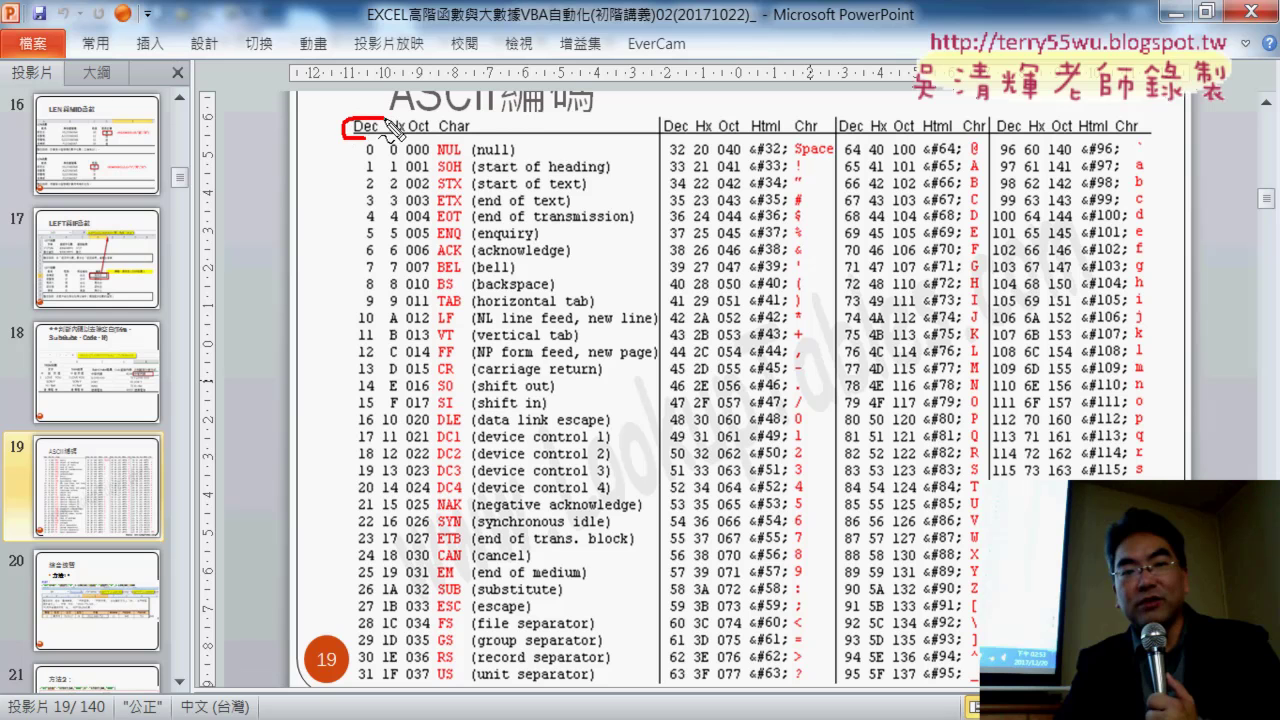
Mark the Dec column and codes 66–69 on the ASCII slide, erase the ink, and return to Excel.
drag(390, 125, 373, 148)
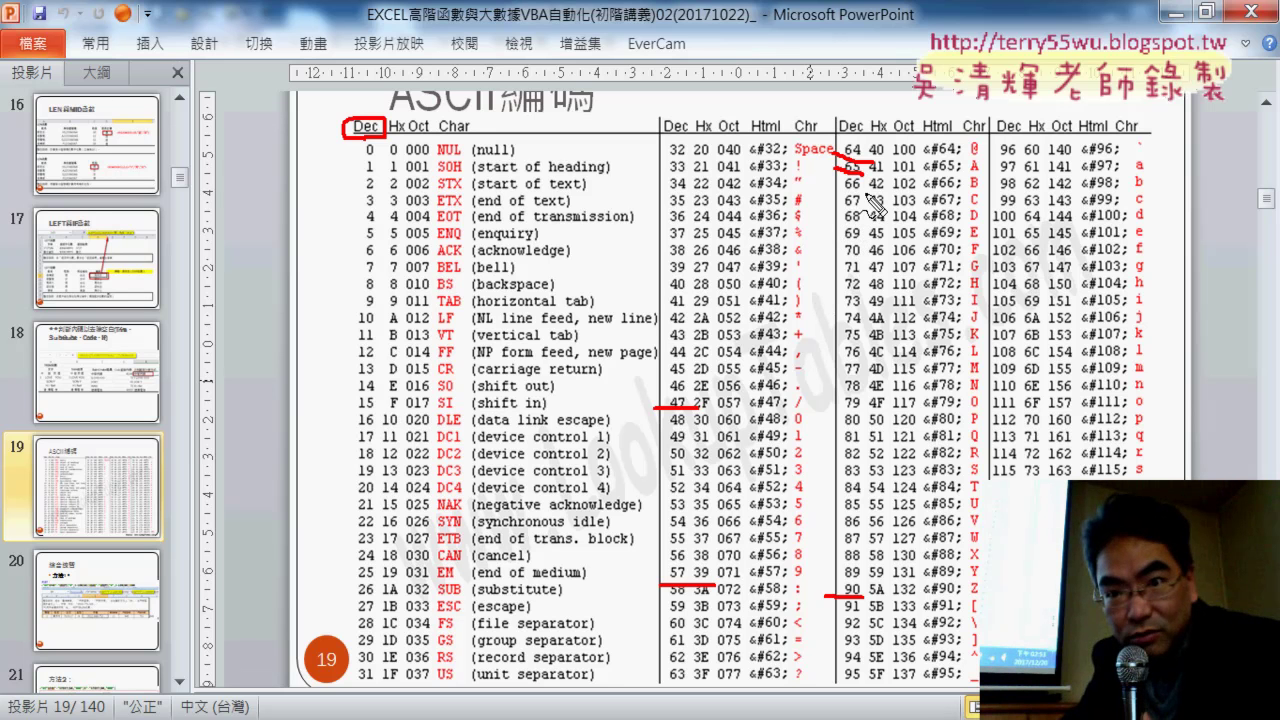
drag(866, 243, 860, 172)
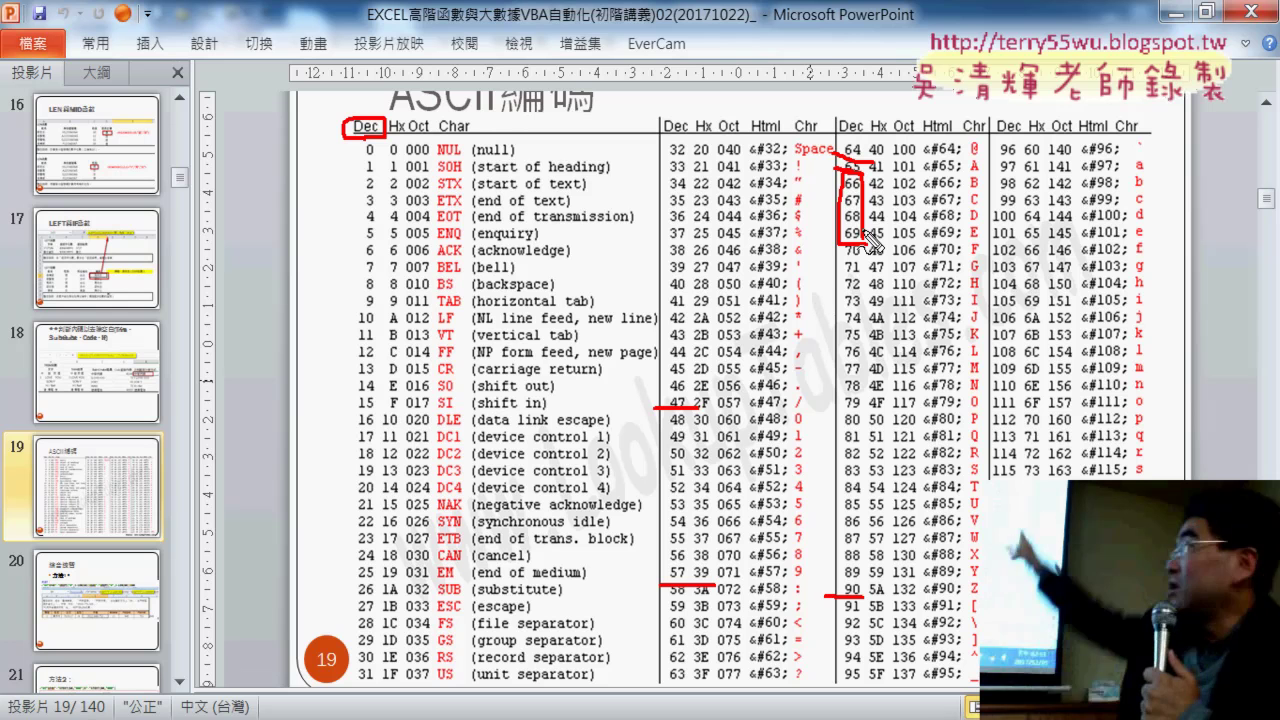
key(Escape)
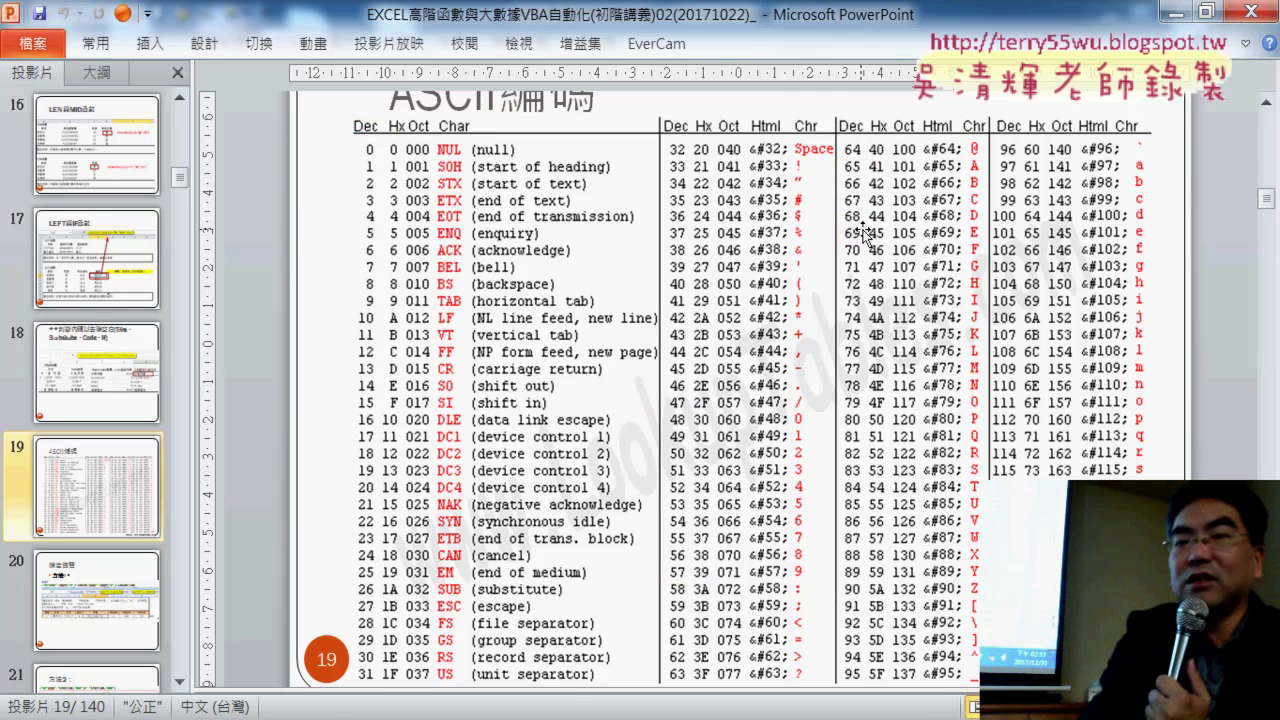
click(1175, 12)
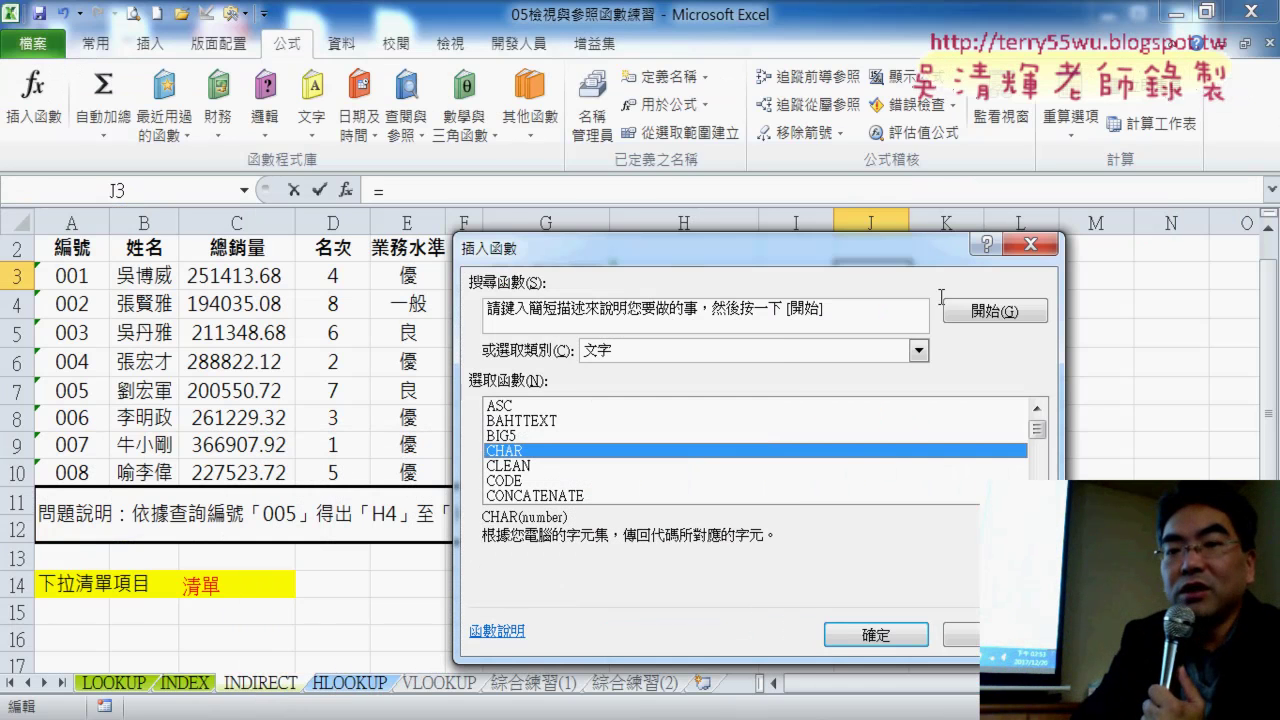
Give CHAR the argument 66 so J3 shows the letter B.
click(876, 632)
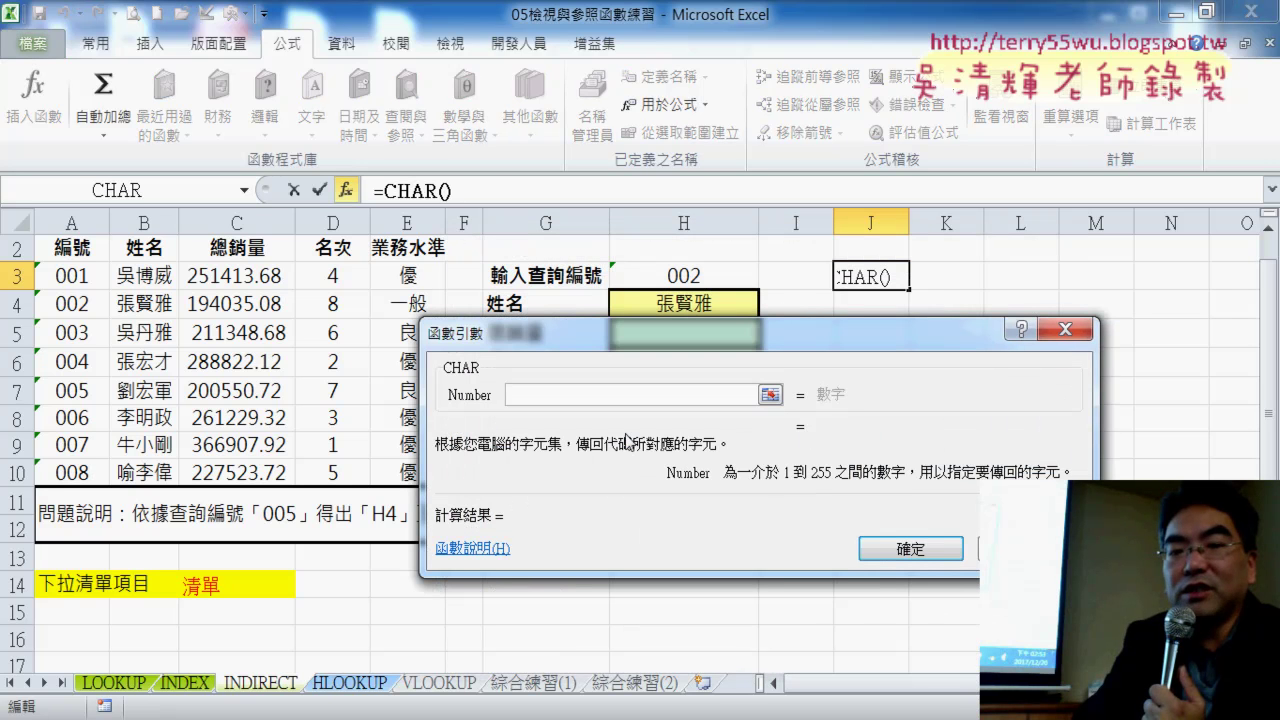
text(6)
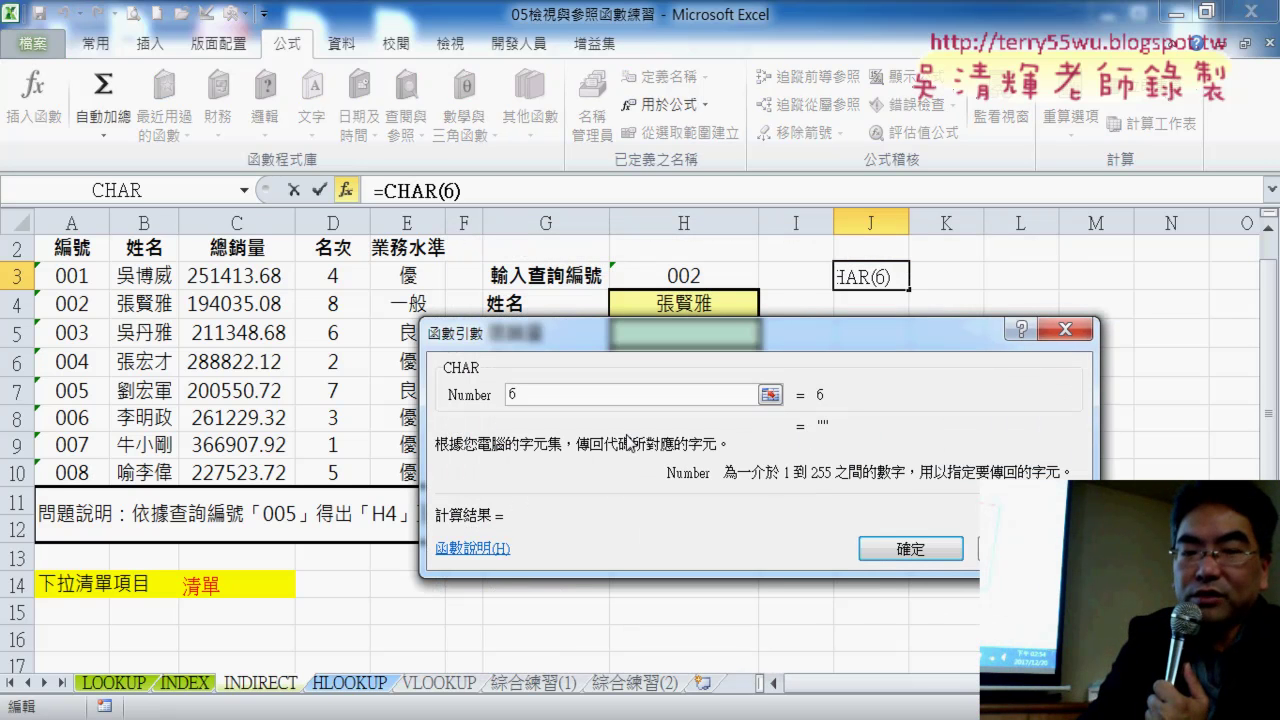
text(6)
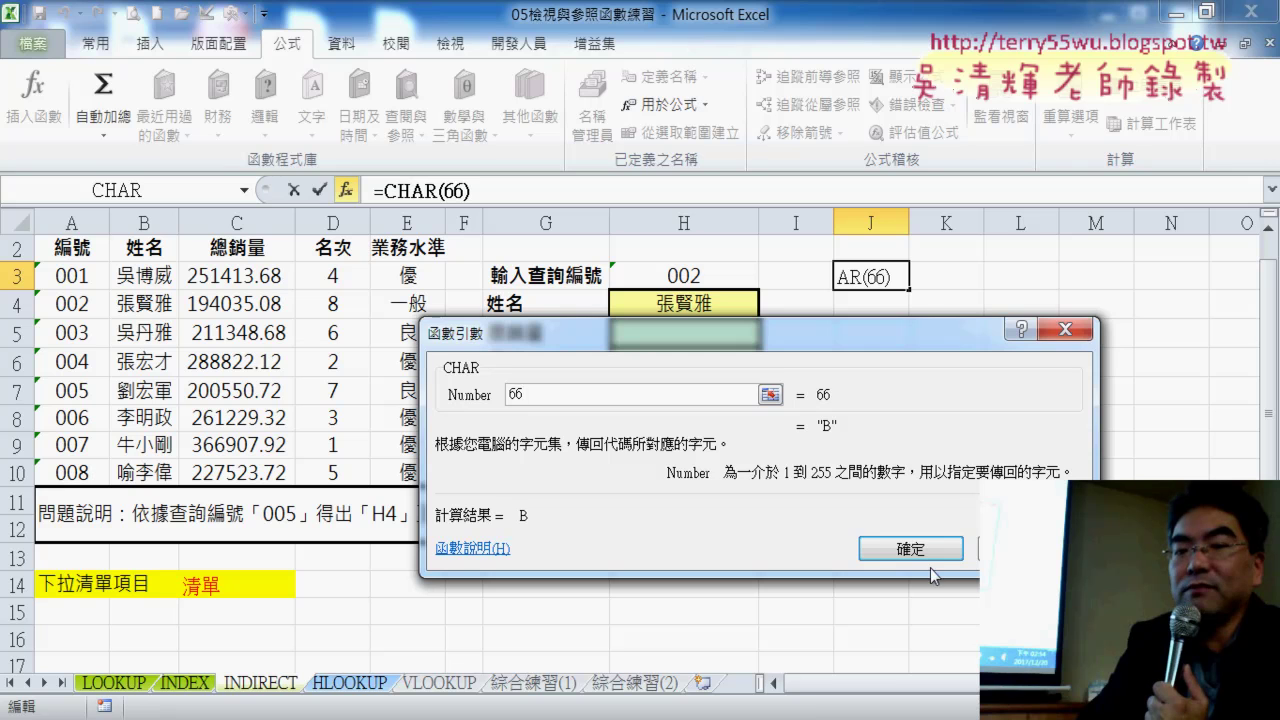
click(926, 552)
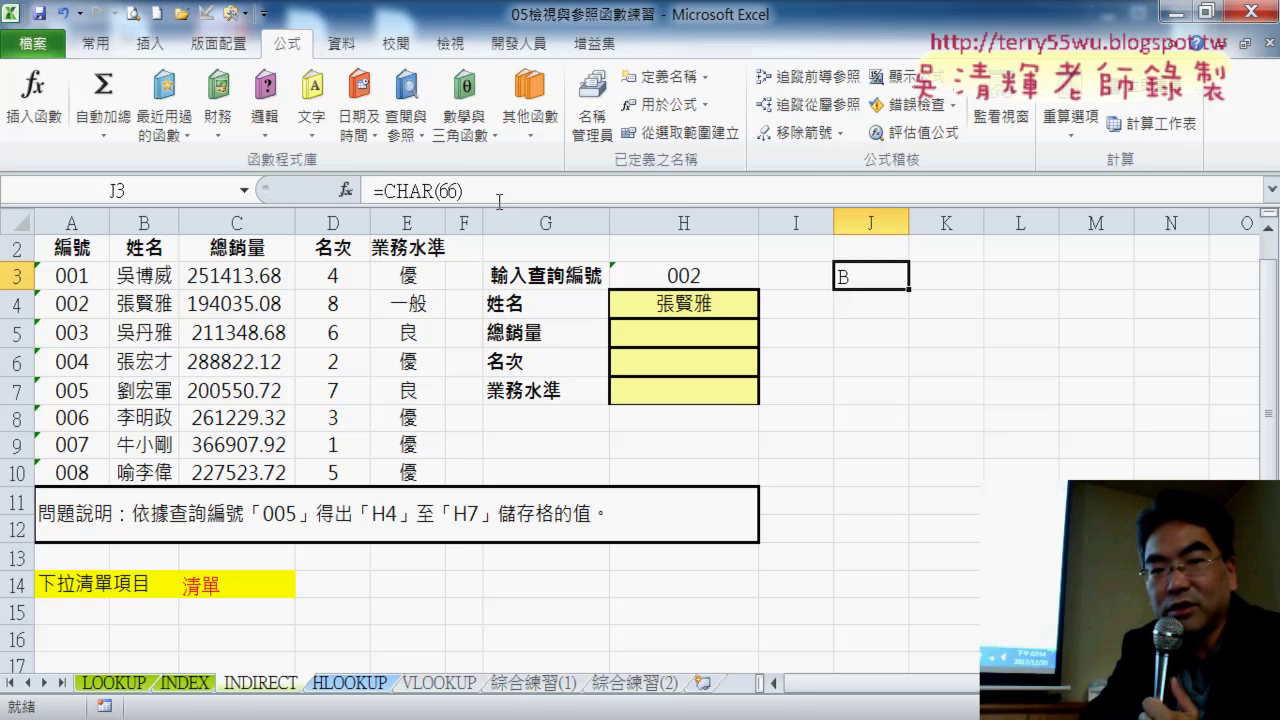
Cut the =CHAR(66) formula out of J3 and paste it into J4.
drag(462, 190, 374, 190)
right_click(401, 192)
click(452, 205)
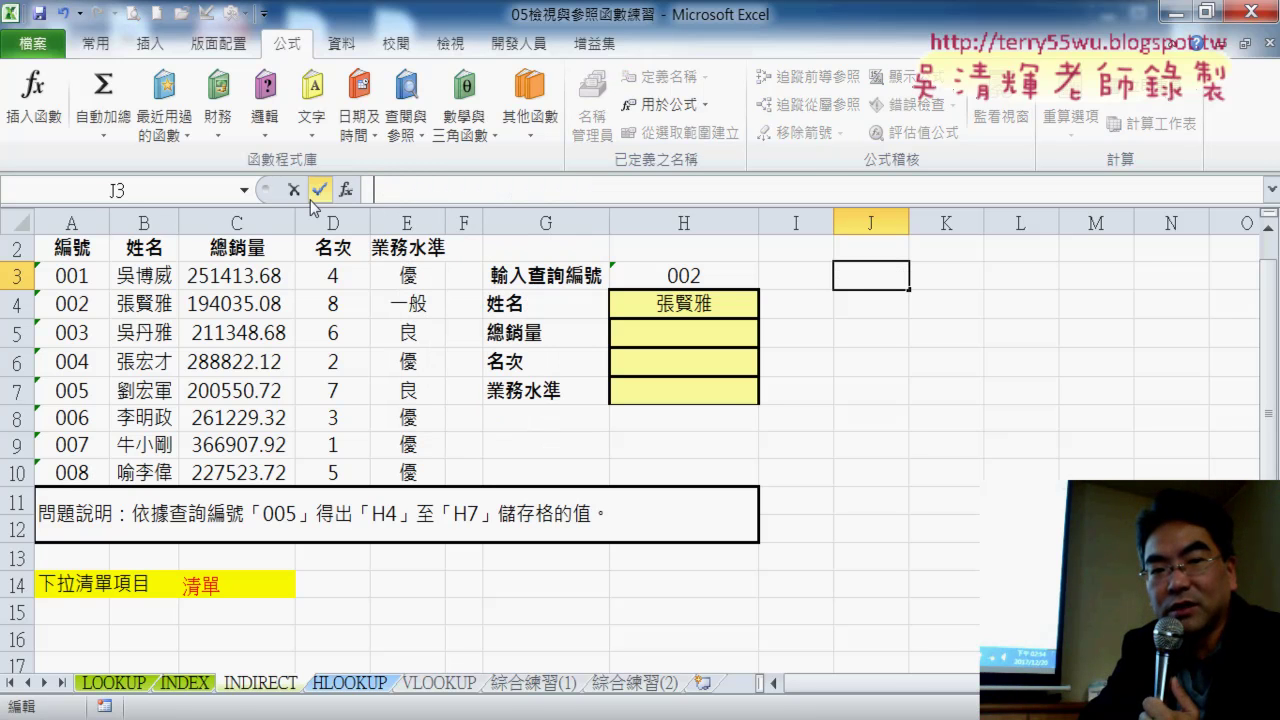
click(319, 189)
click(873, 307)
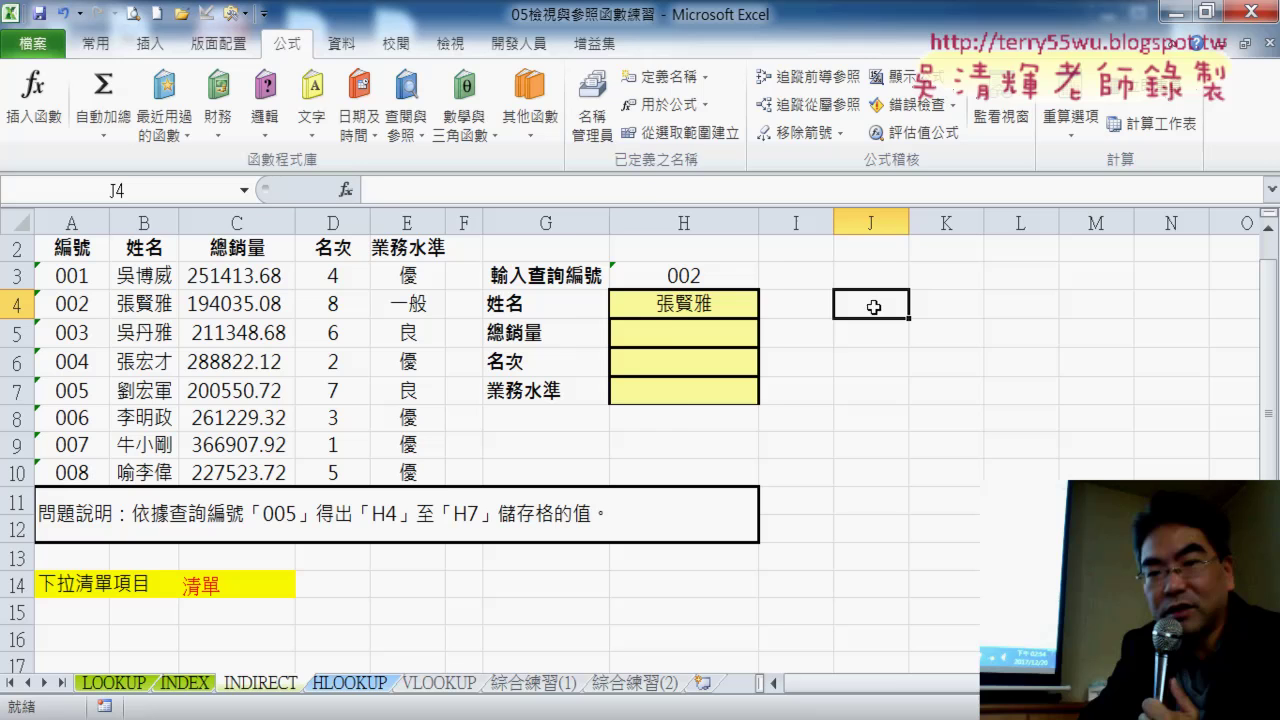
right_click(574, 190)
click(618, 284)
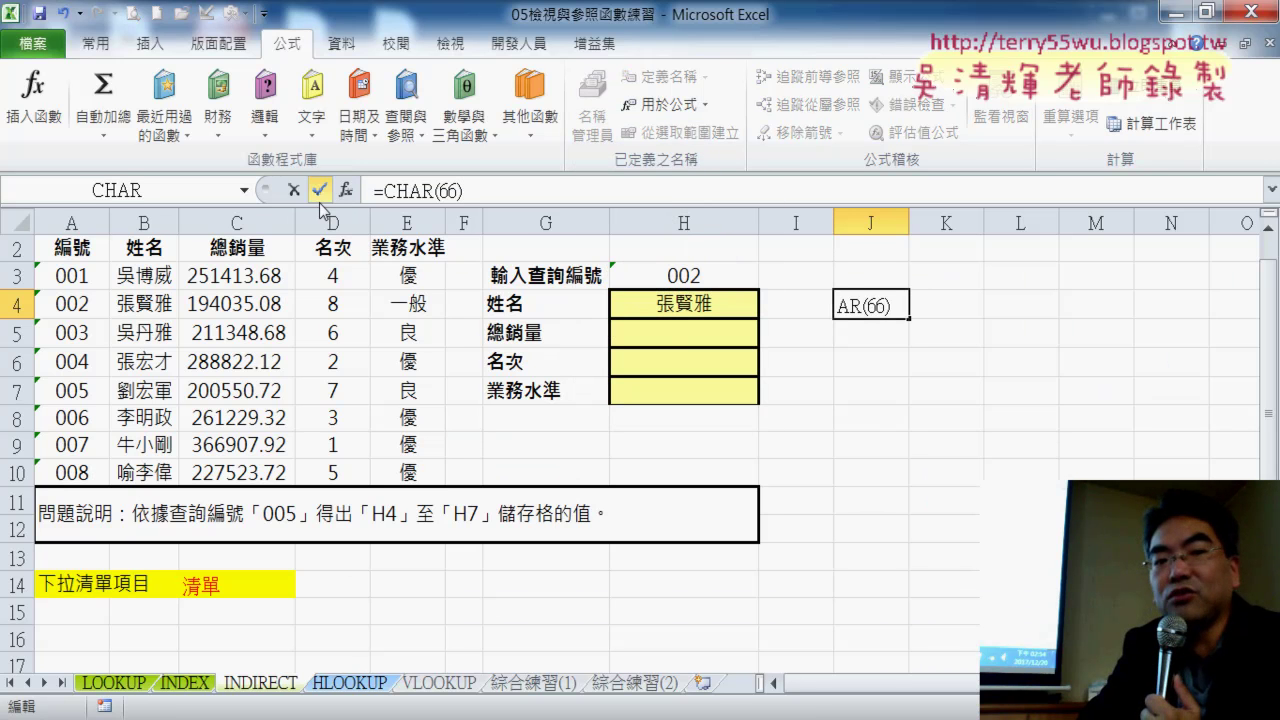
click(320, 189)
click(869, 345)
click(875, 306)
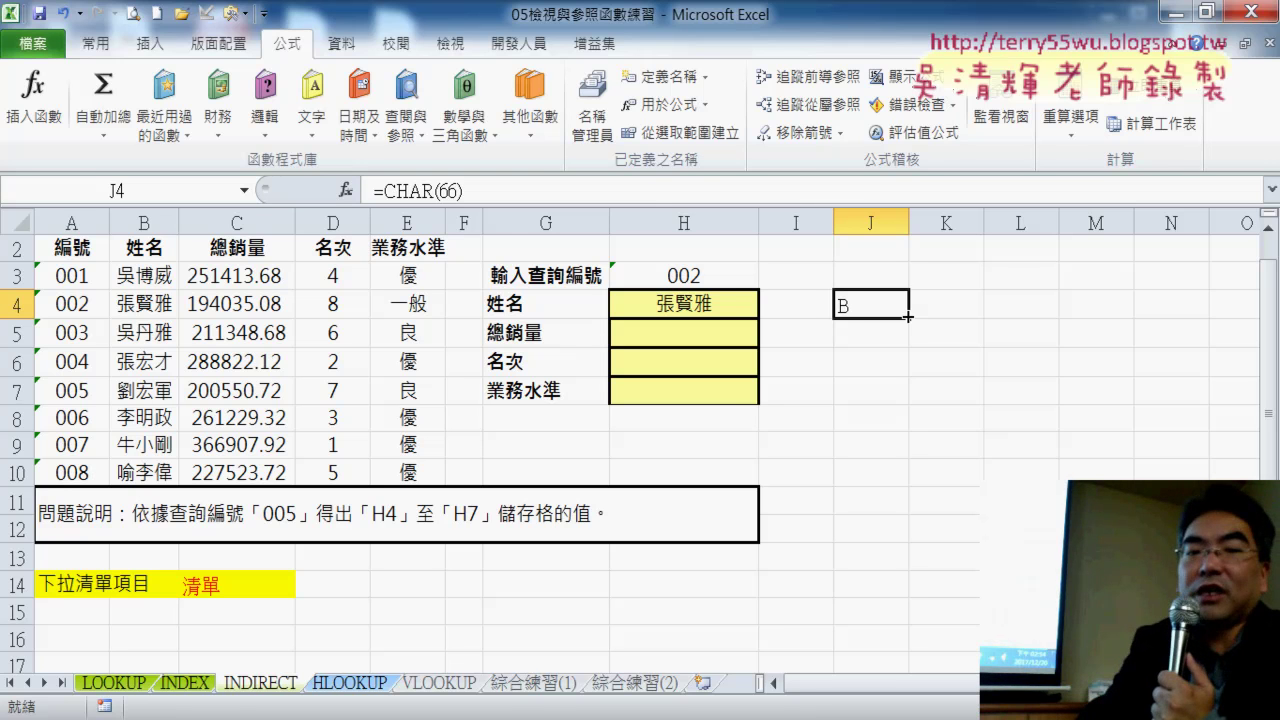
click(384, 191)
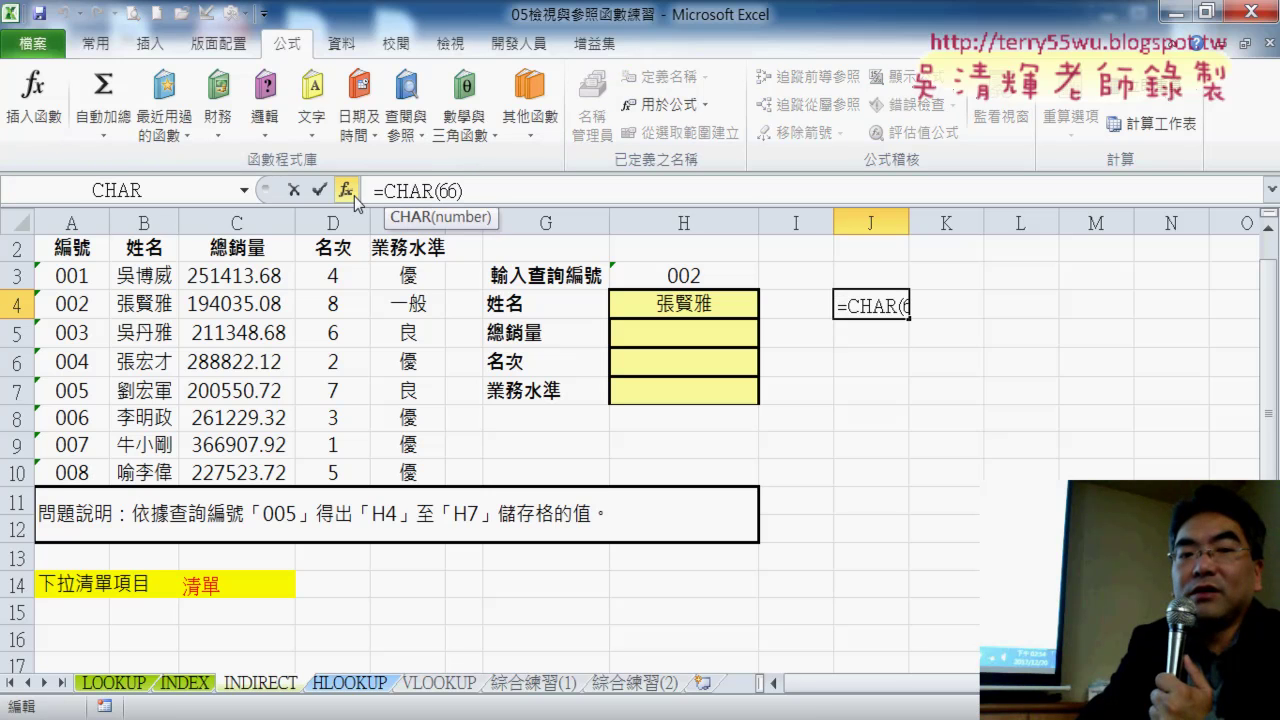
Change J4's CHAR argument from 66 to 62+ROW(), keeping the result B.
click(354, 196)
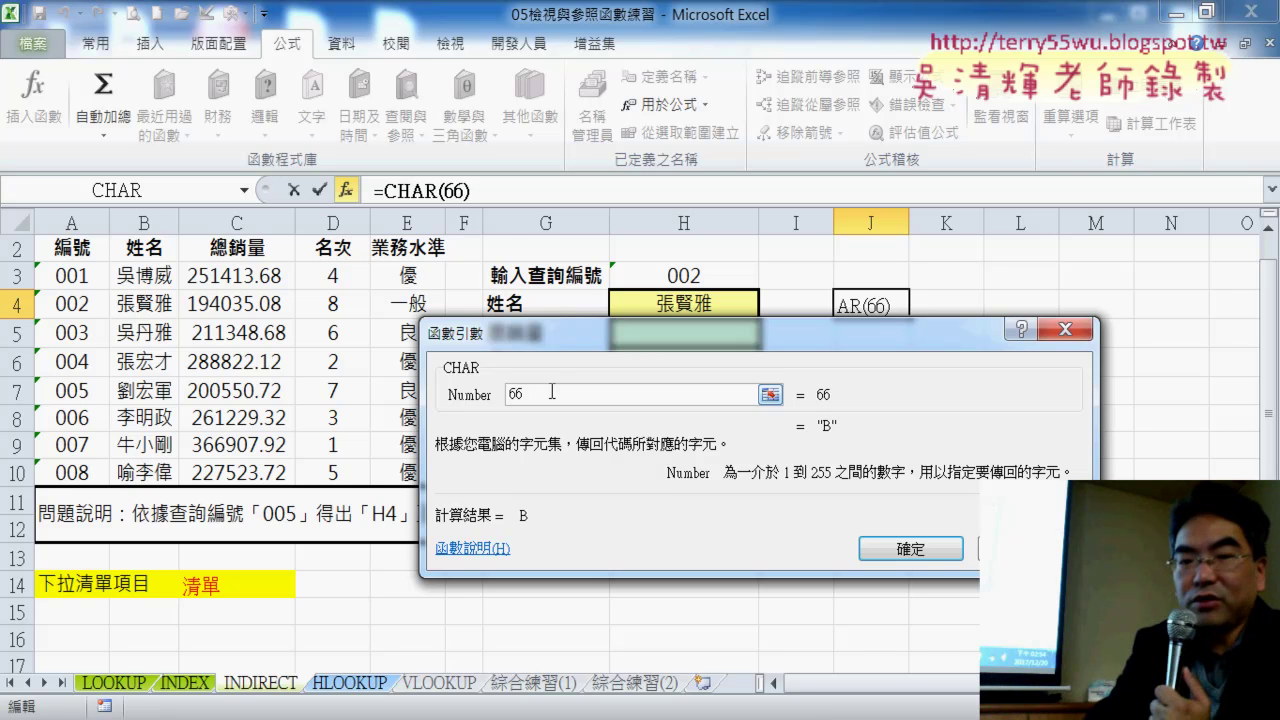
text(r)
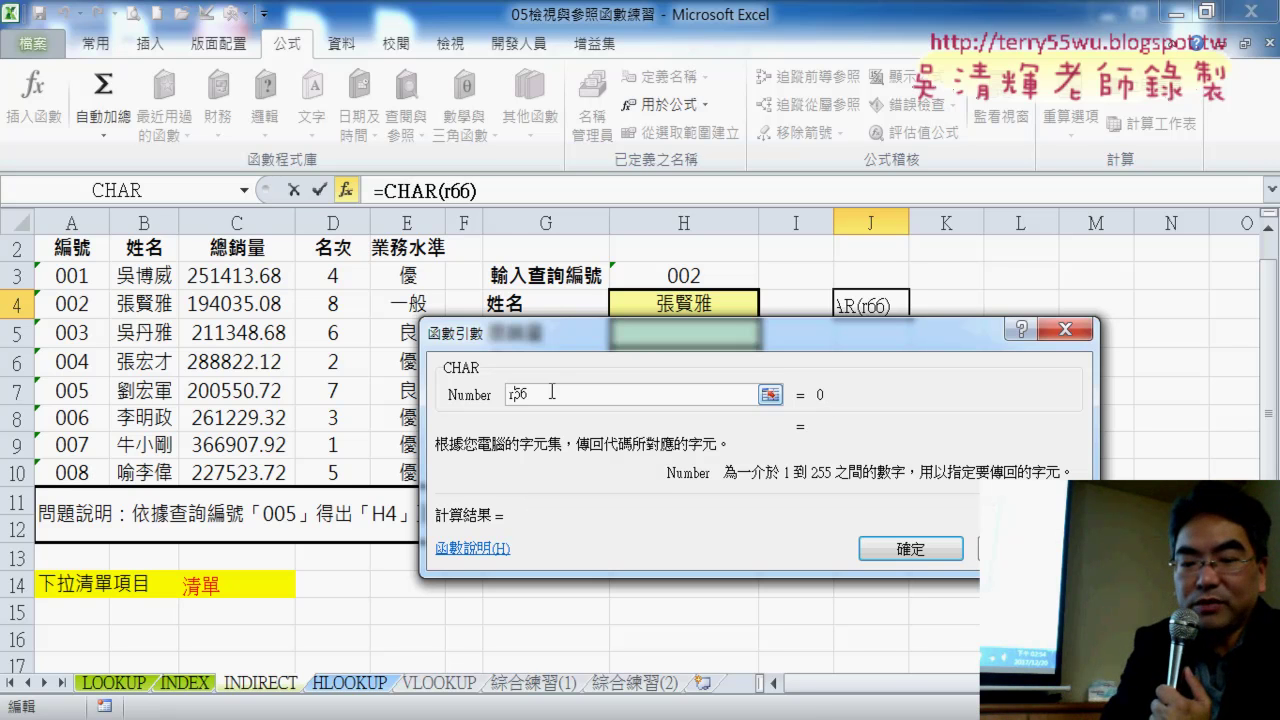
text(o)
key(BackSpace)
key(BackSpace)
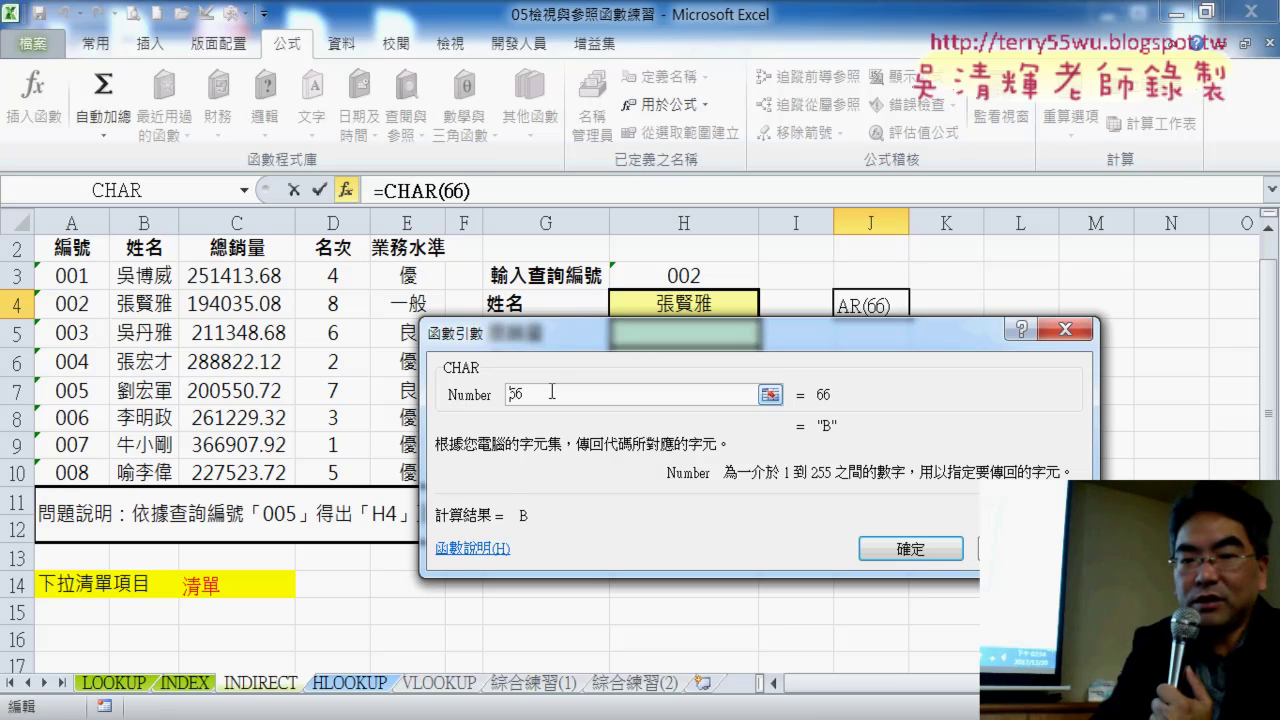
text(+)
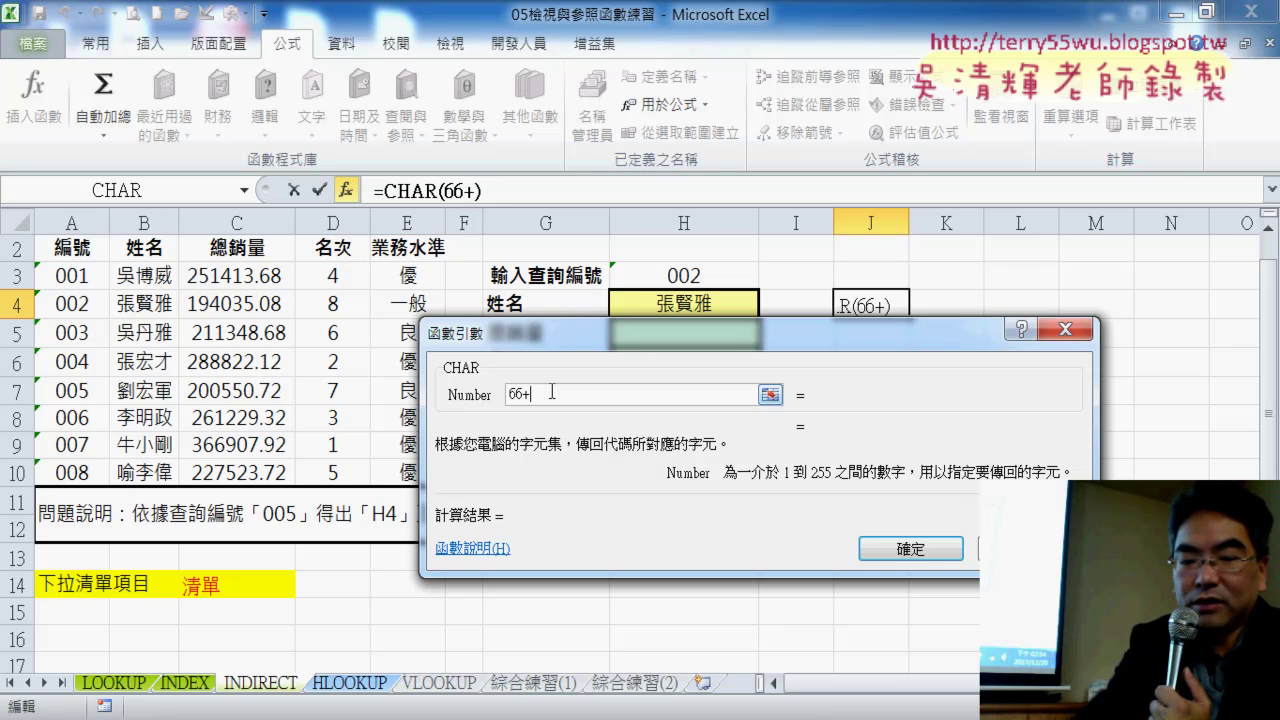
text(row()
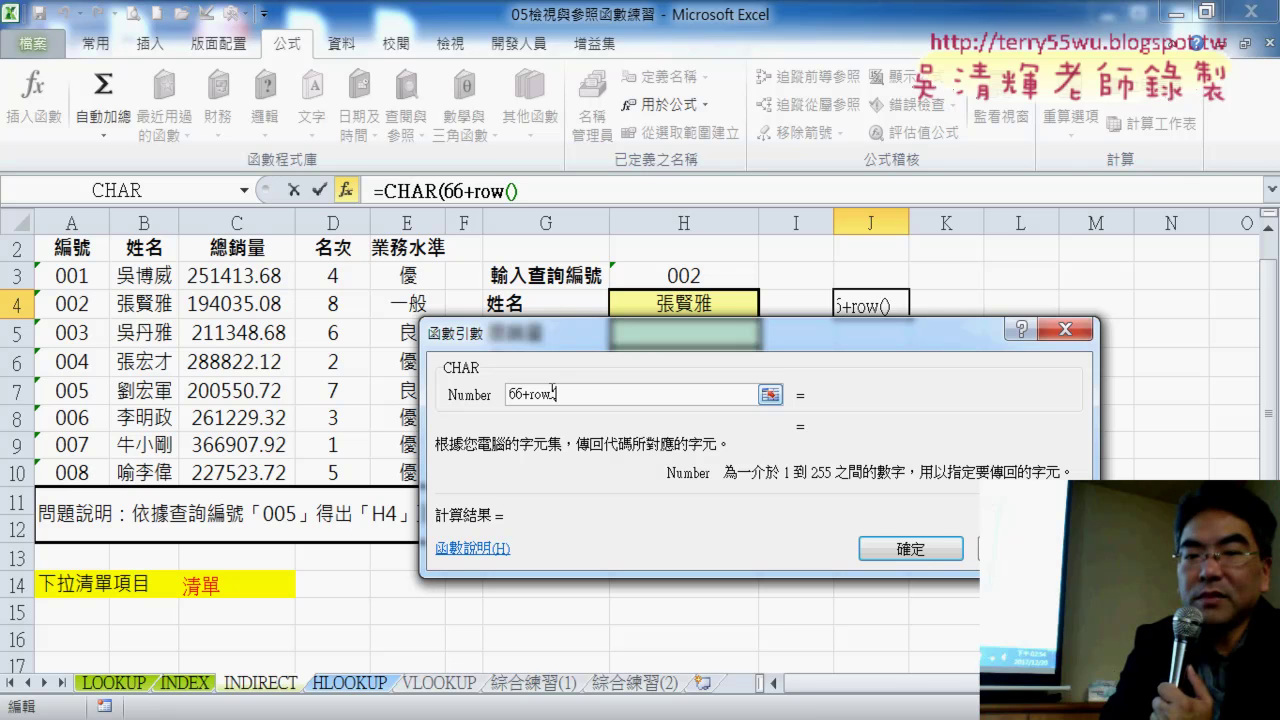
text())
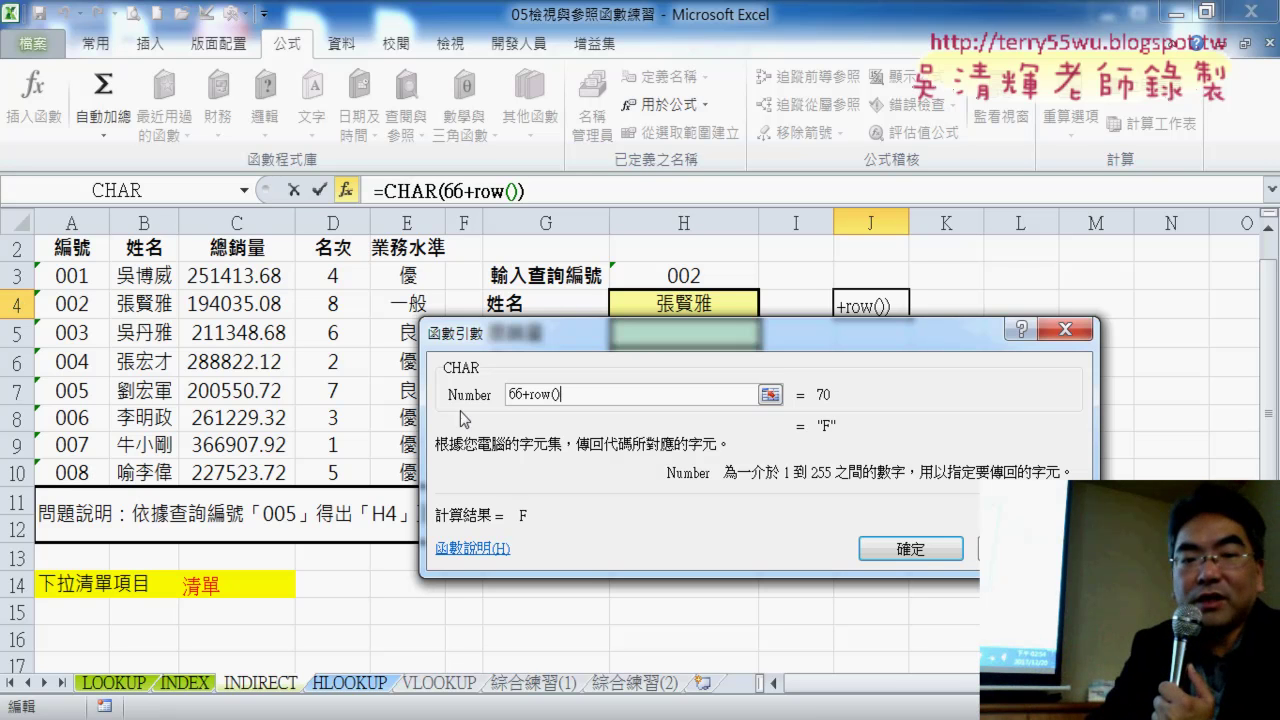
drag(519, 394, 530, 391)
text(2)
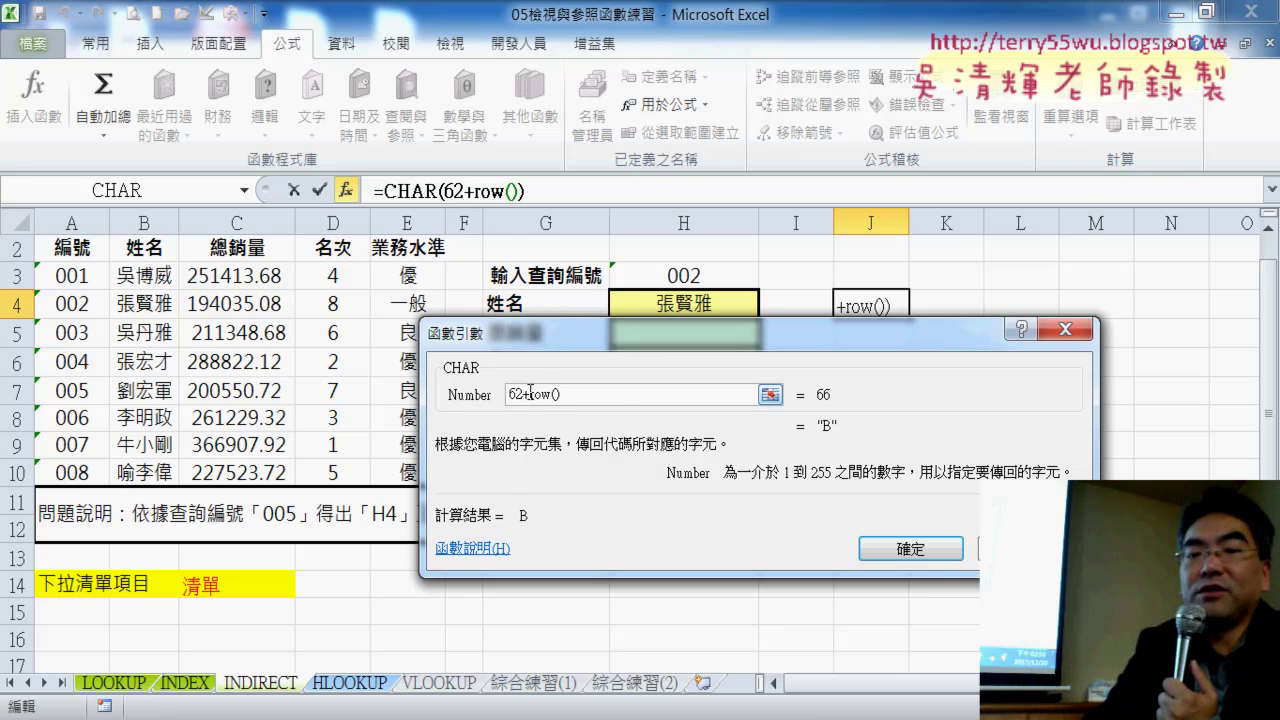
click(930, 560)
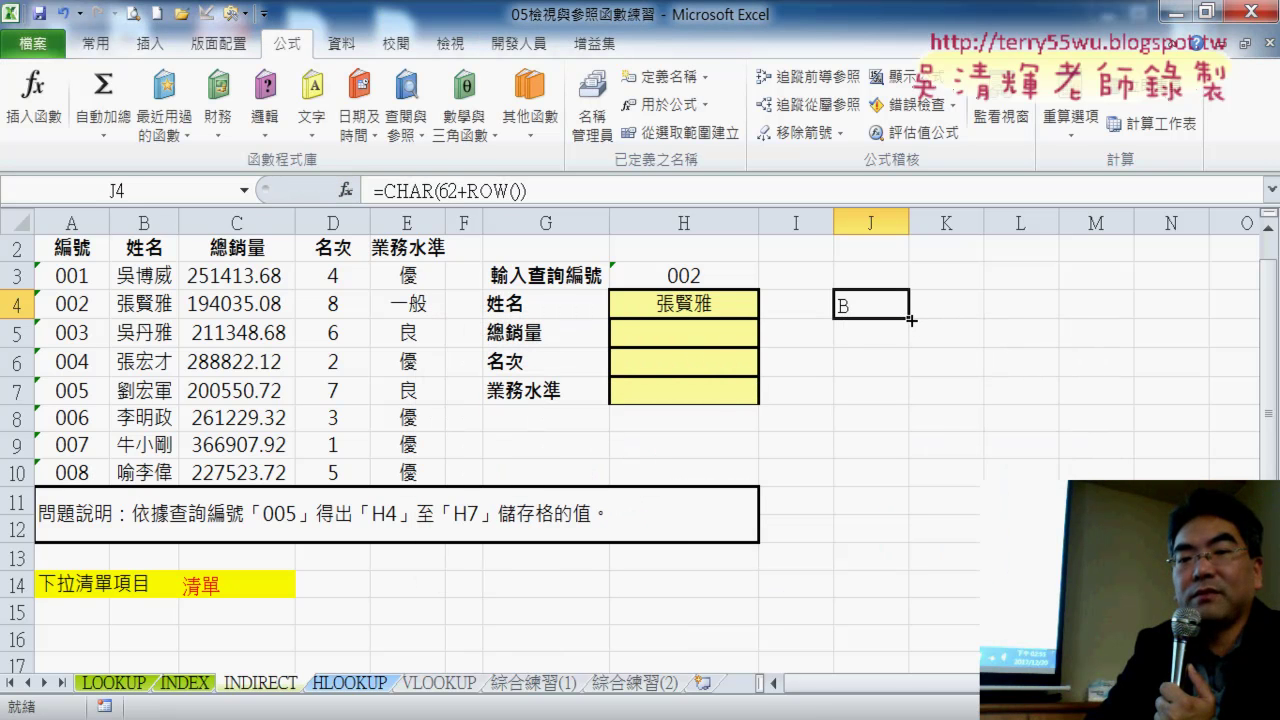
Fill J4's formula down to J7 to list B, C, D, E, then select L4.
drag(911, 320, 915, 415)
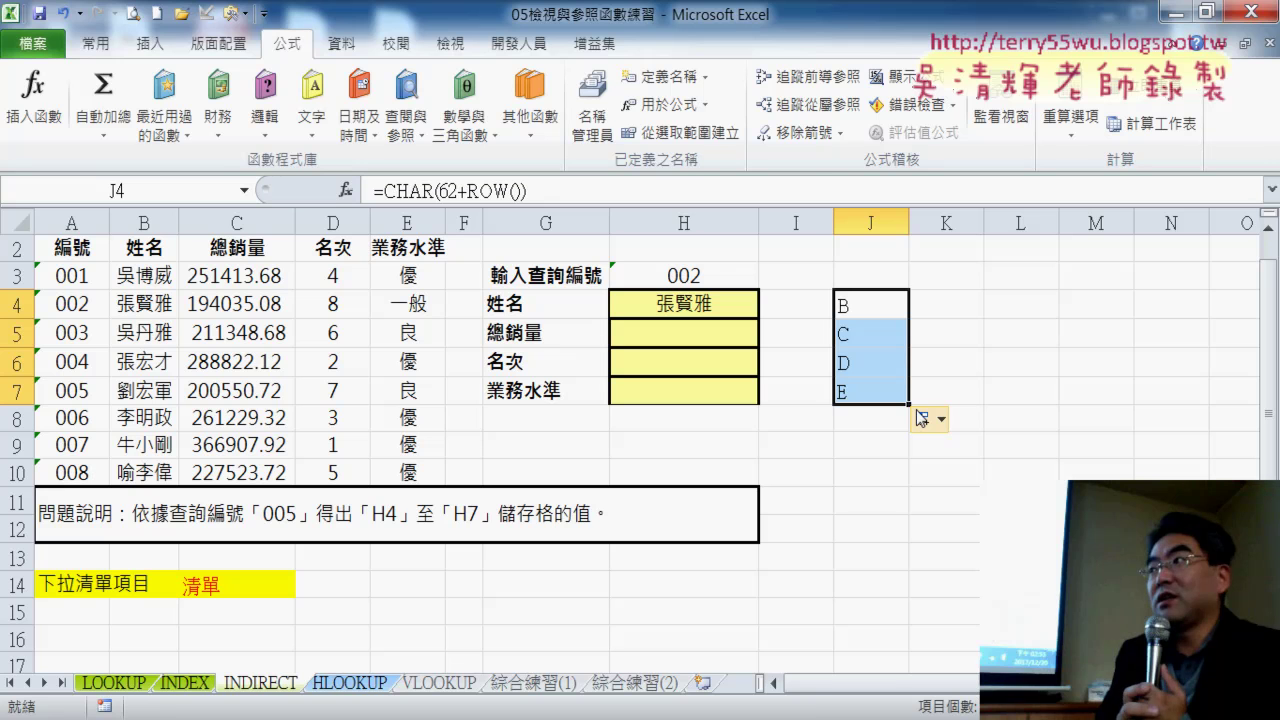
click(993, 311)
Enter =CODE("B") in L4, which returns 66.
click(345, 189)
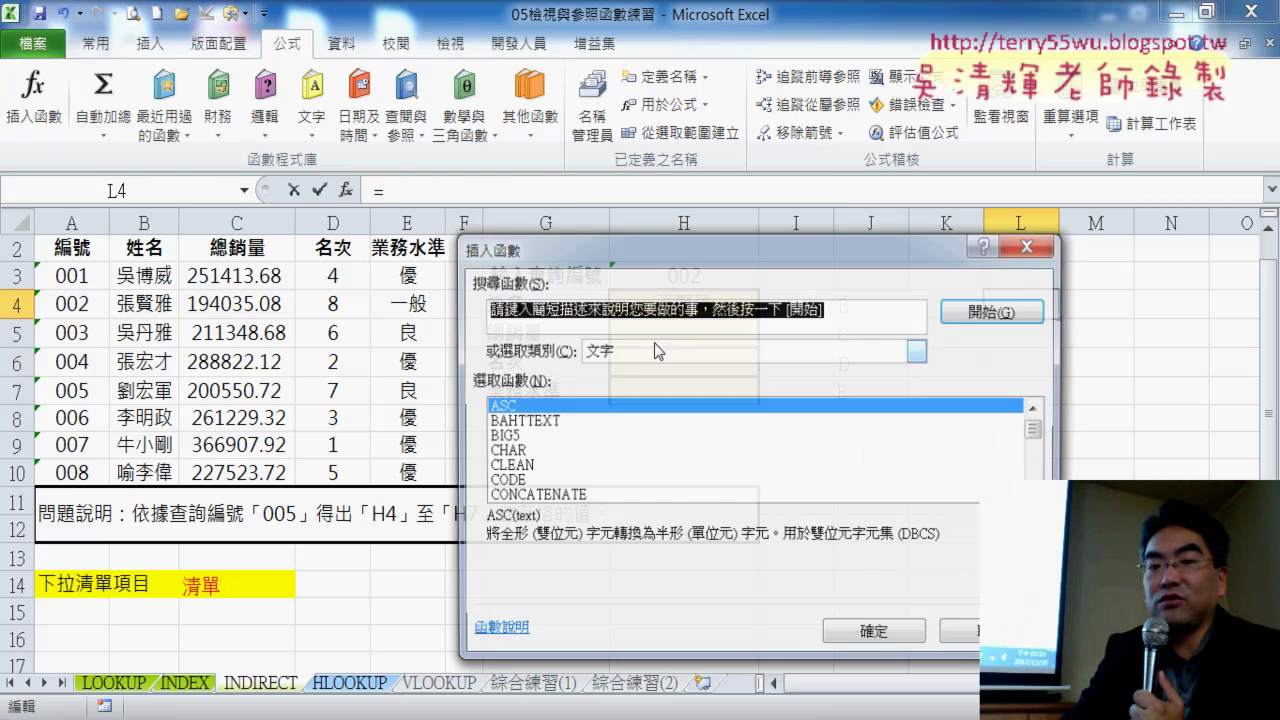
click(530, 482)
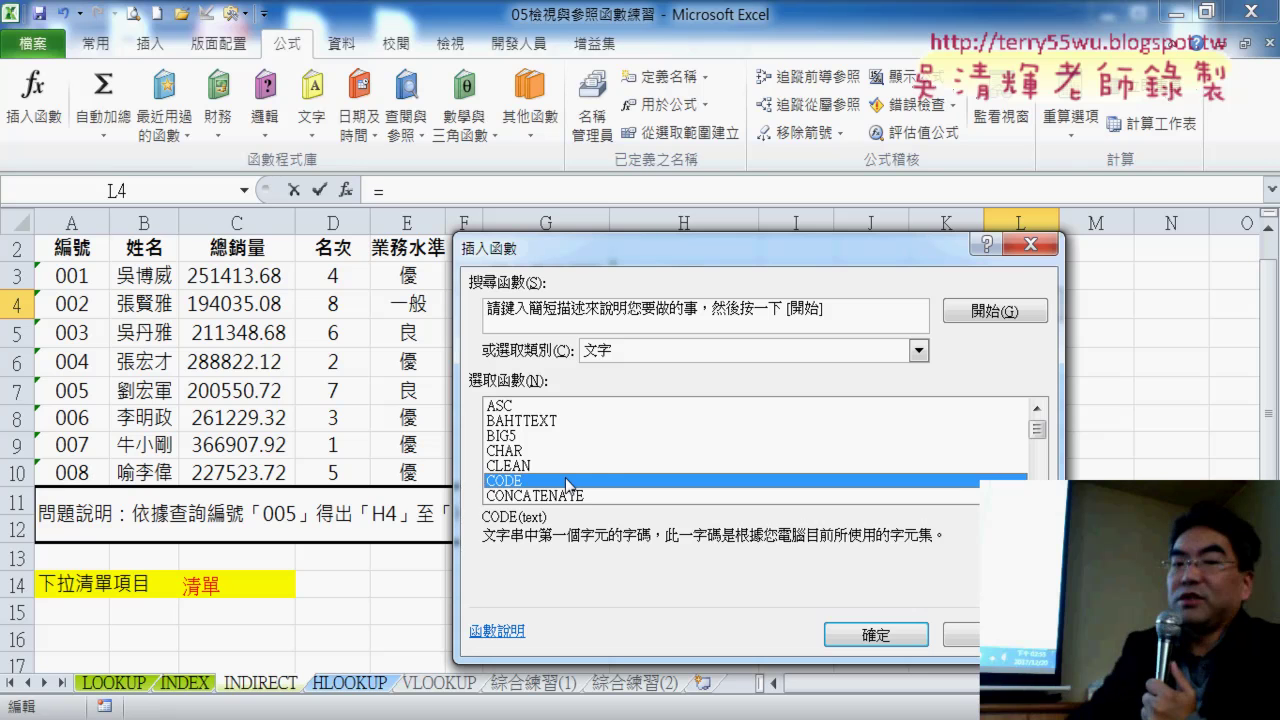
click(866, 632)
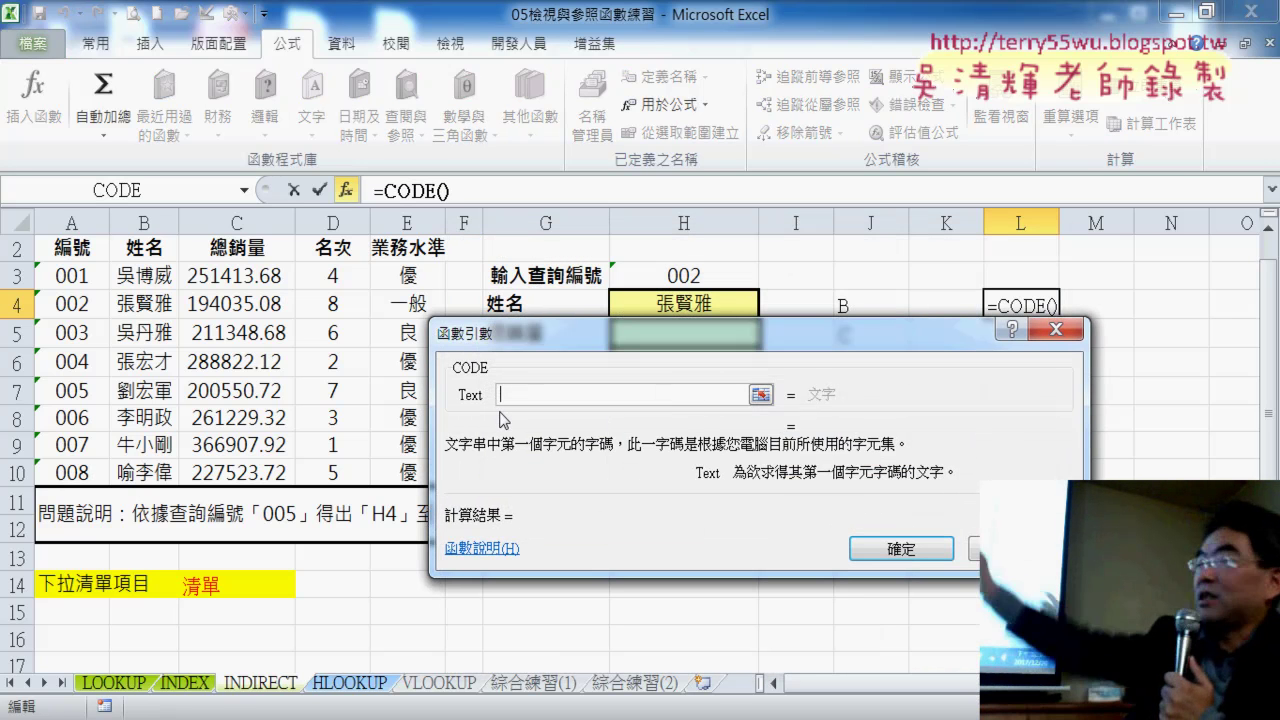
text(")
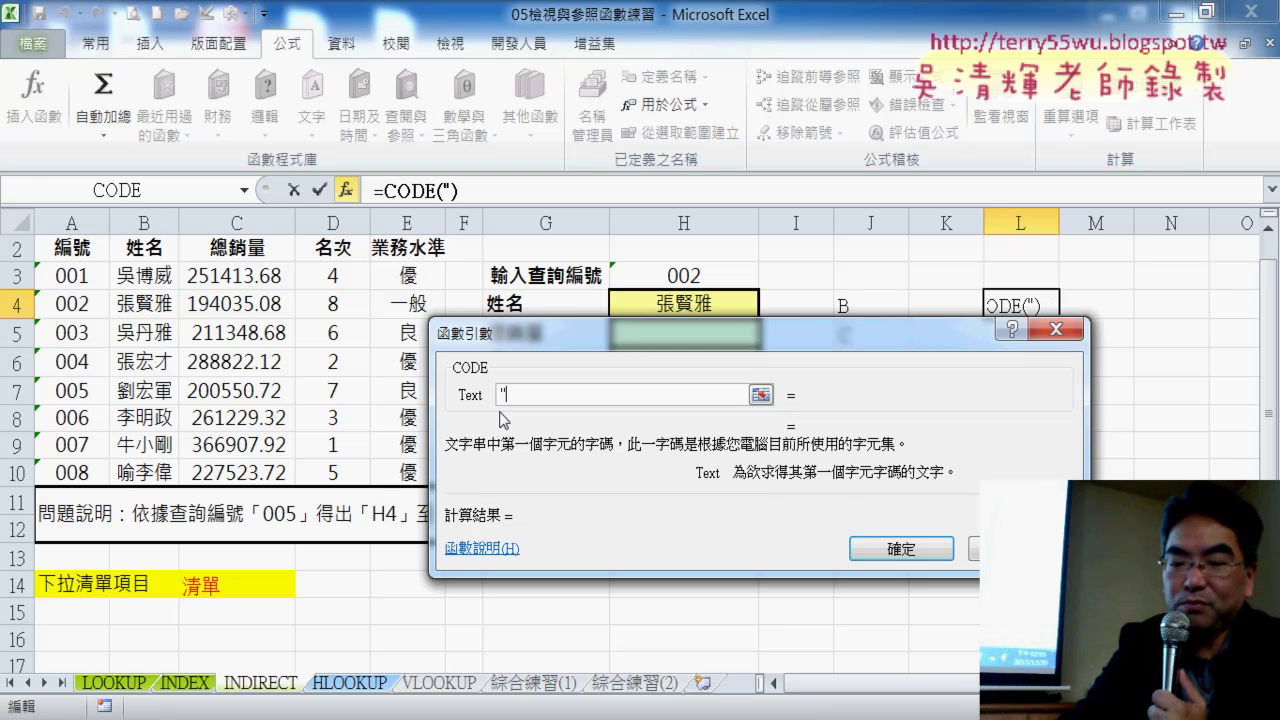
text(B")
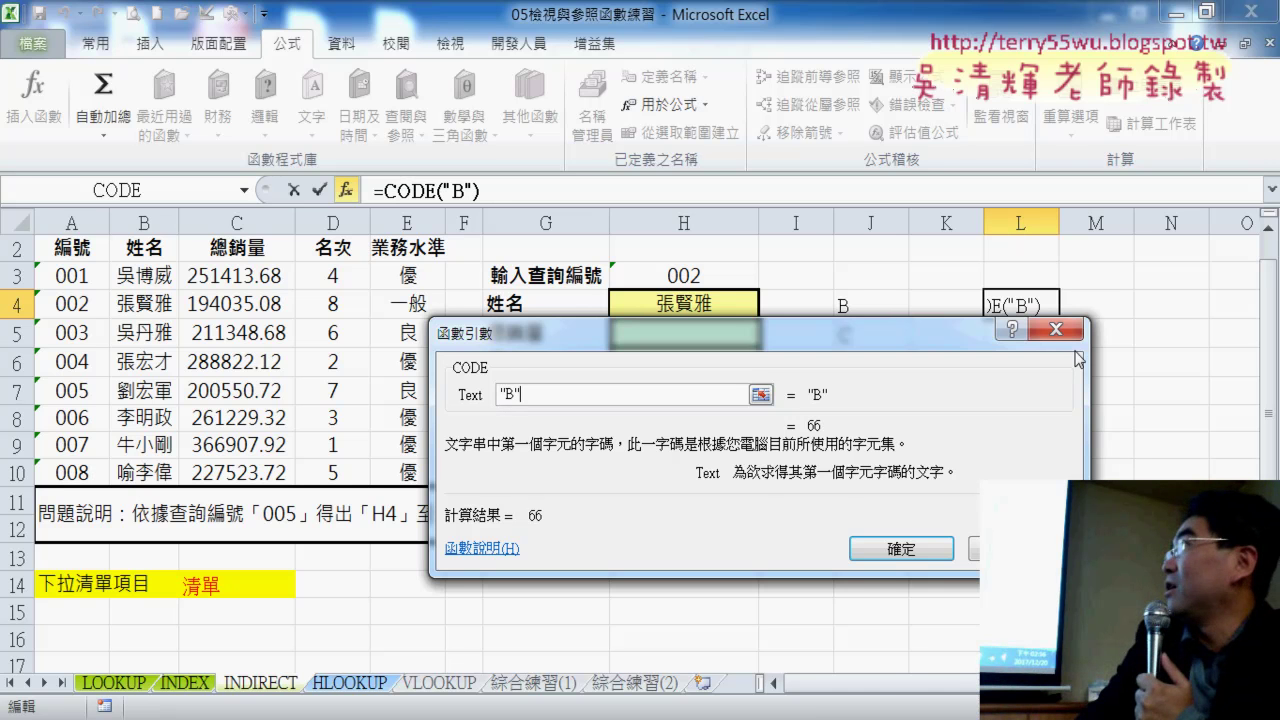
click(890, 550)
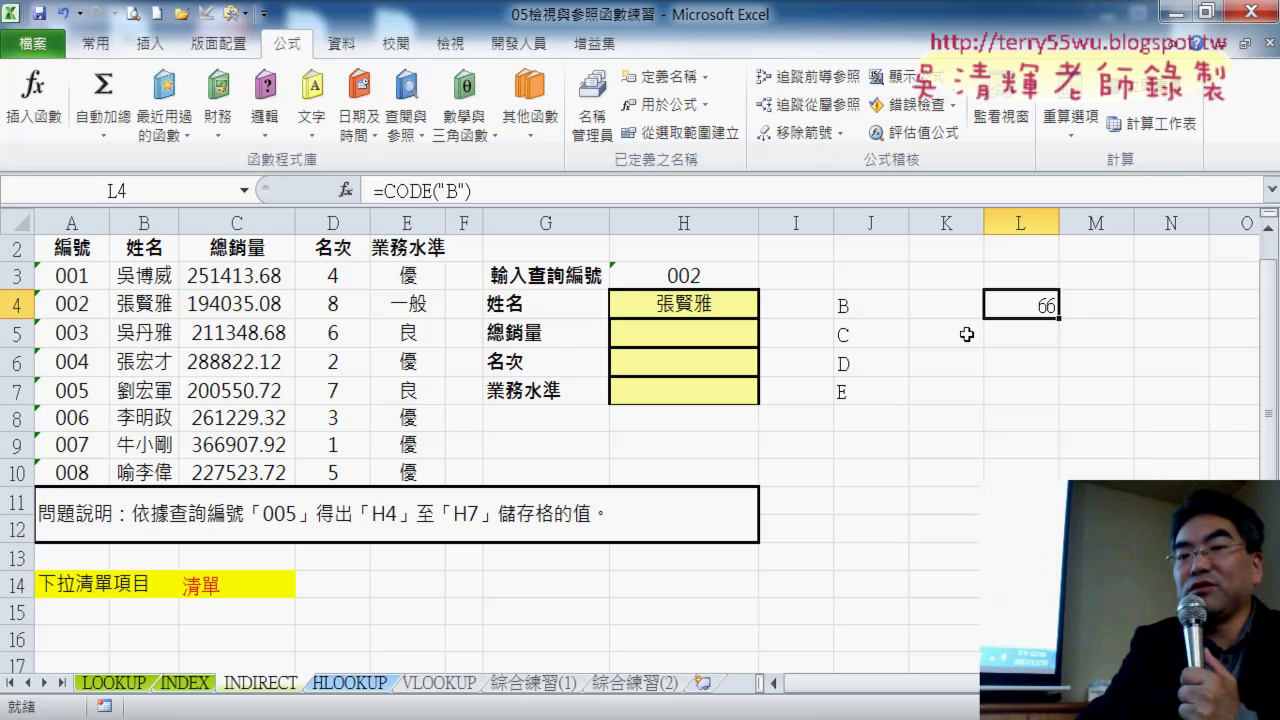
click(946, 311)
click(345, 190)
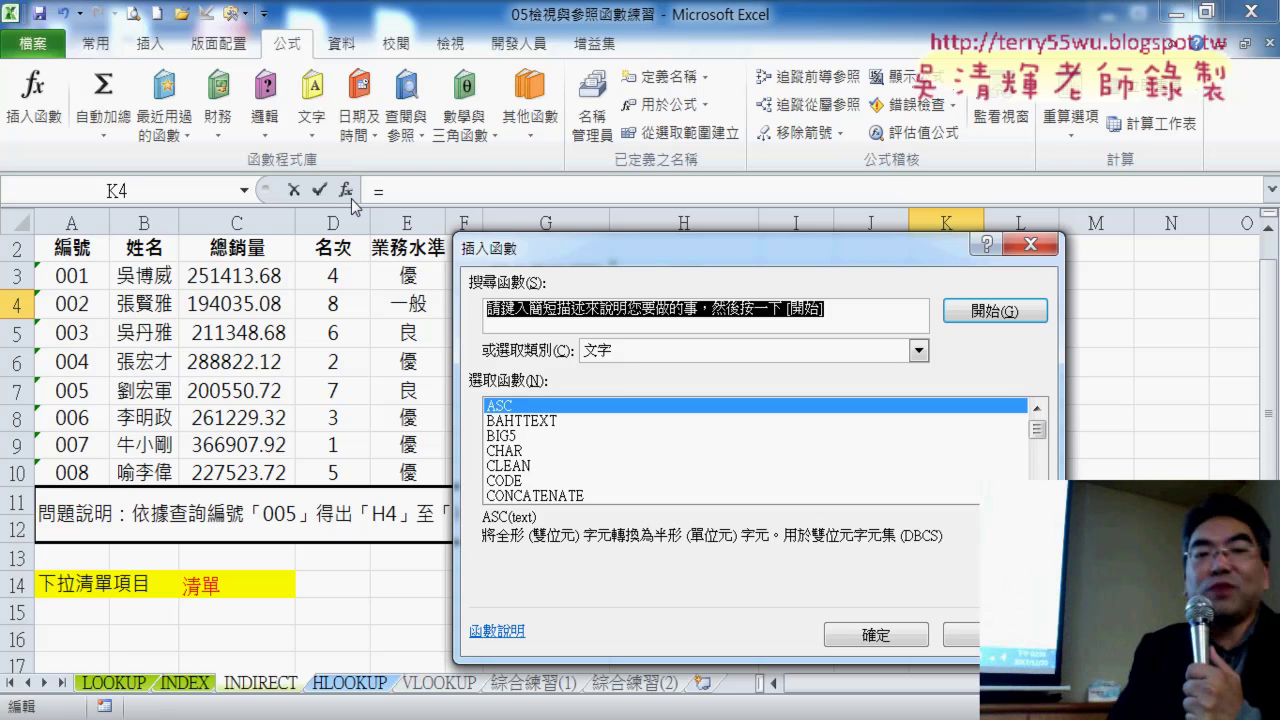
click(520, 437)
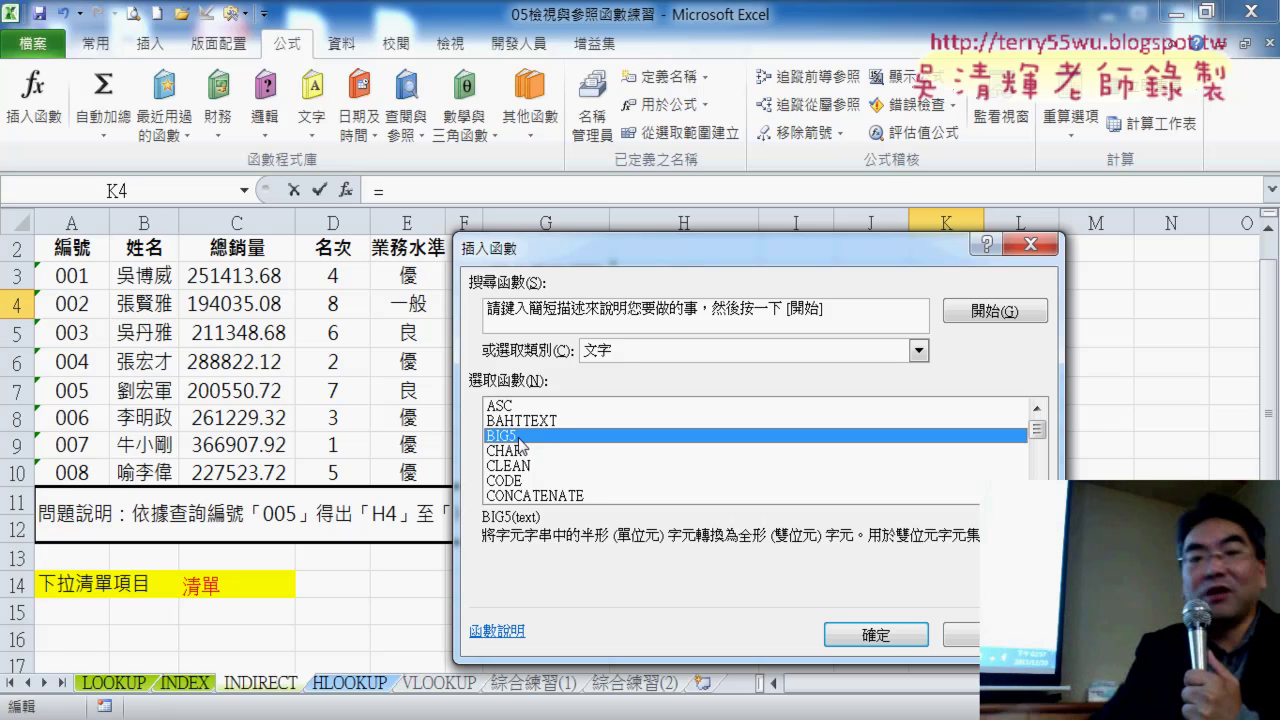
click(514, 408)
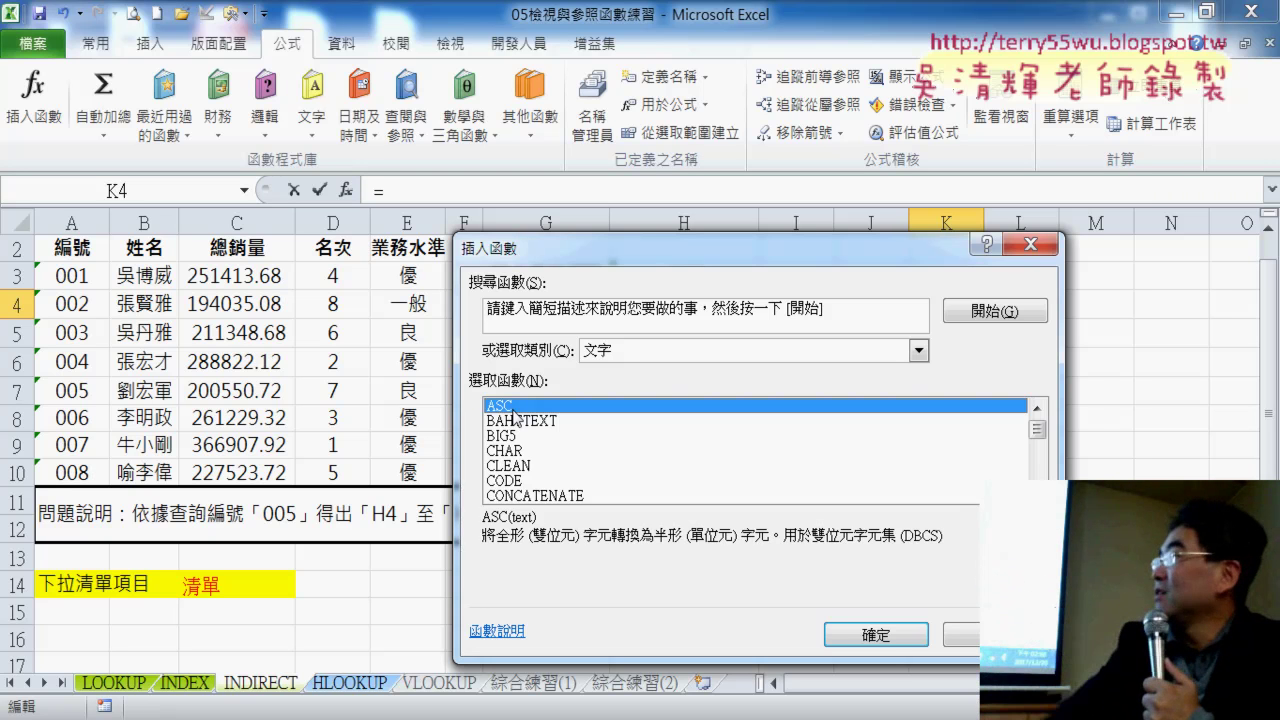
click(561, 449)
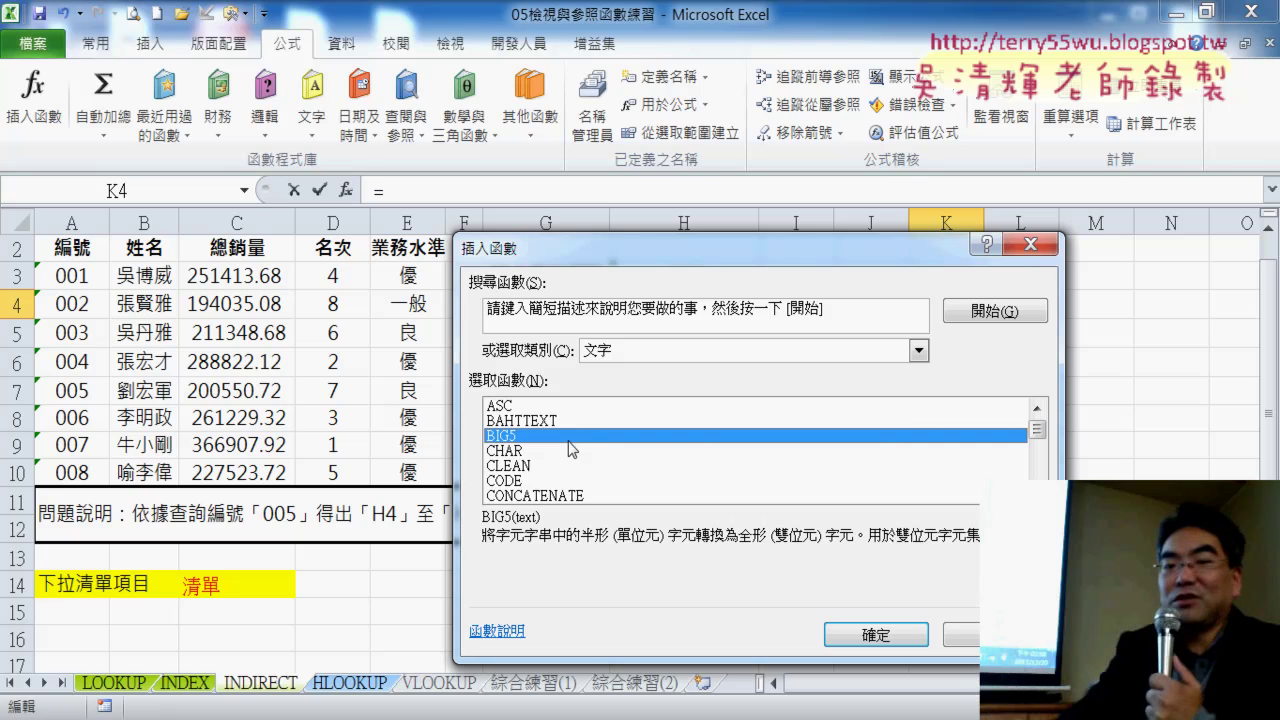
click(966, 635)
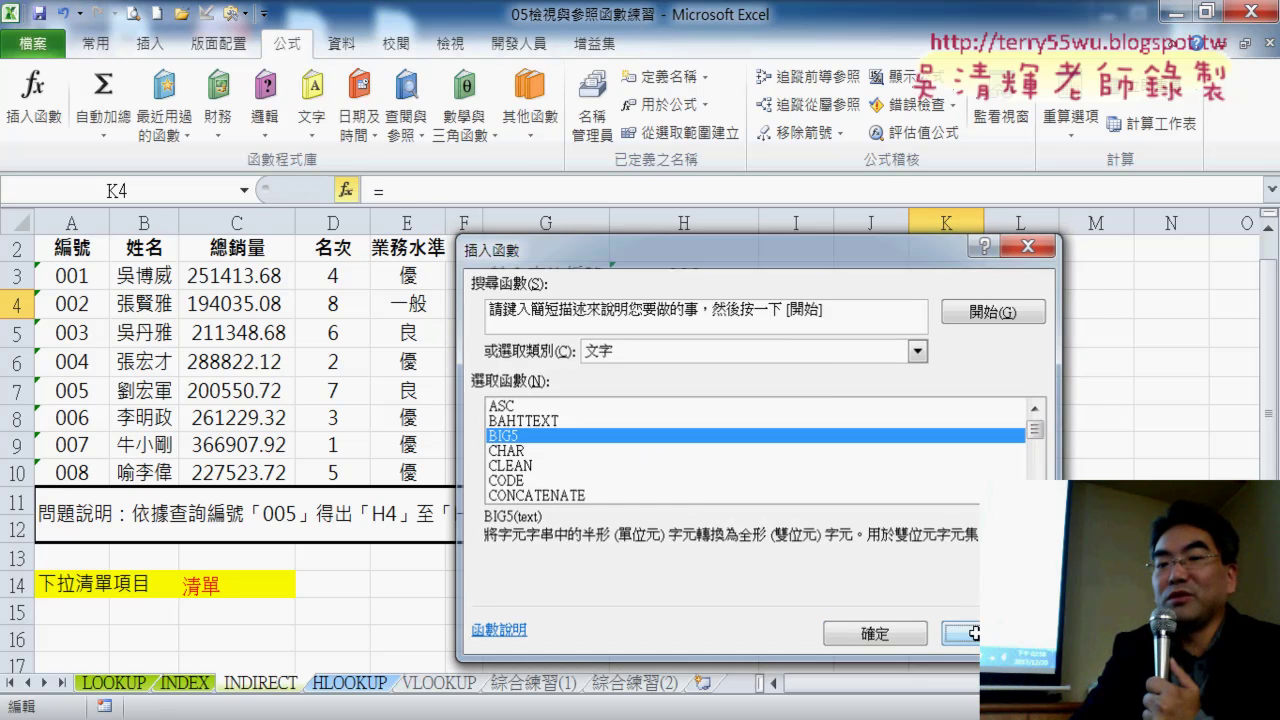
click(1036, 308)
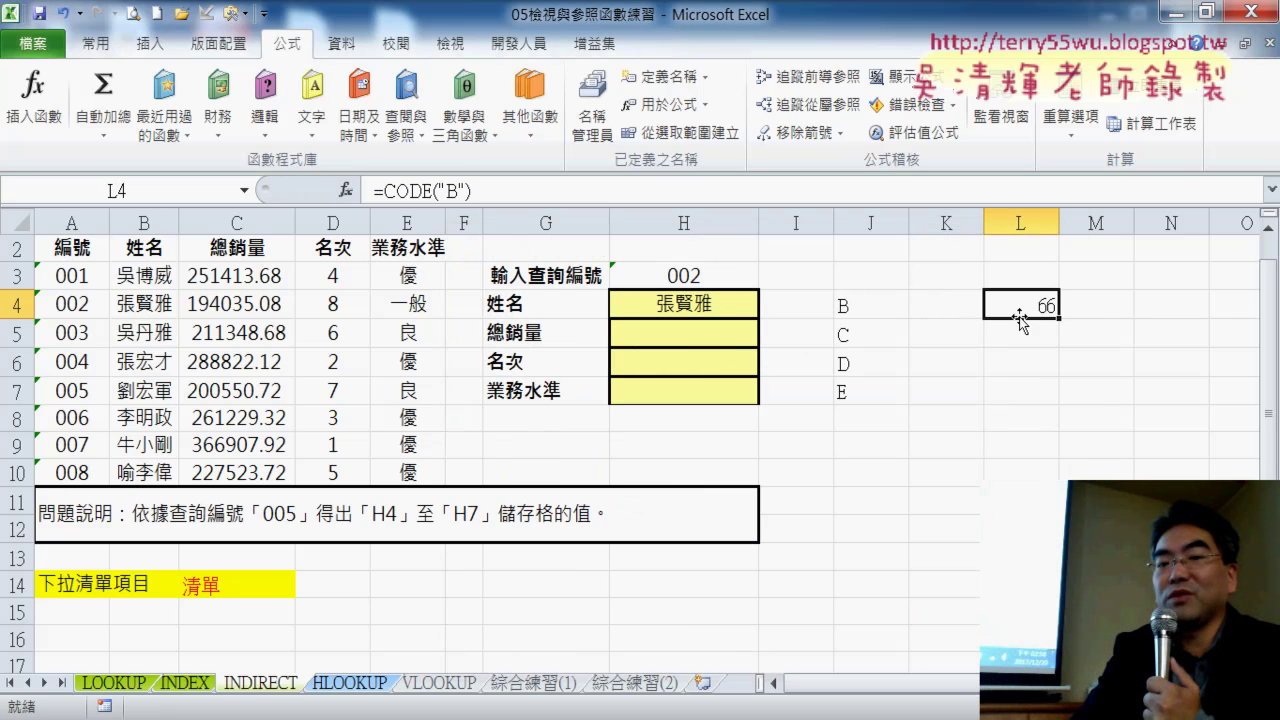
Clear the CODE formula from L4 and compare J4's and H4's formulas.
key(Delete)
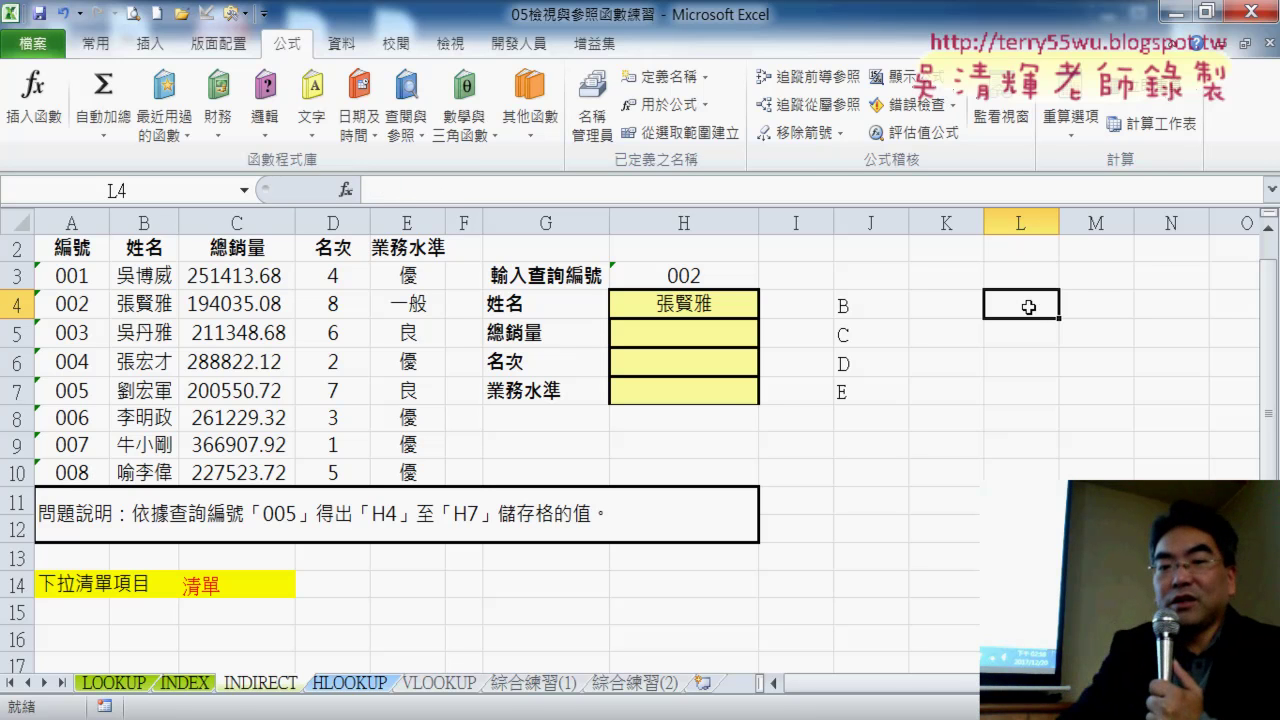
click(874, 306)
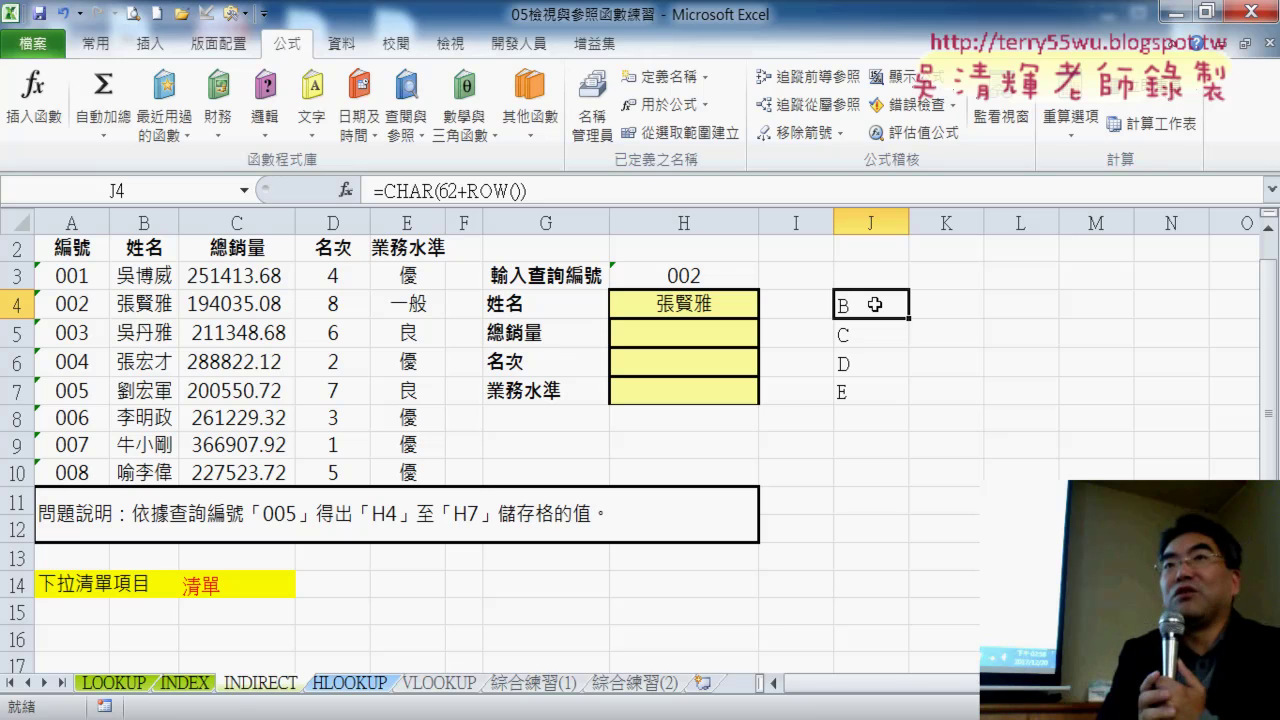
click(725, 314)
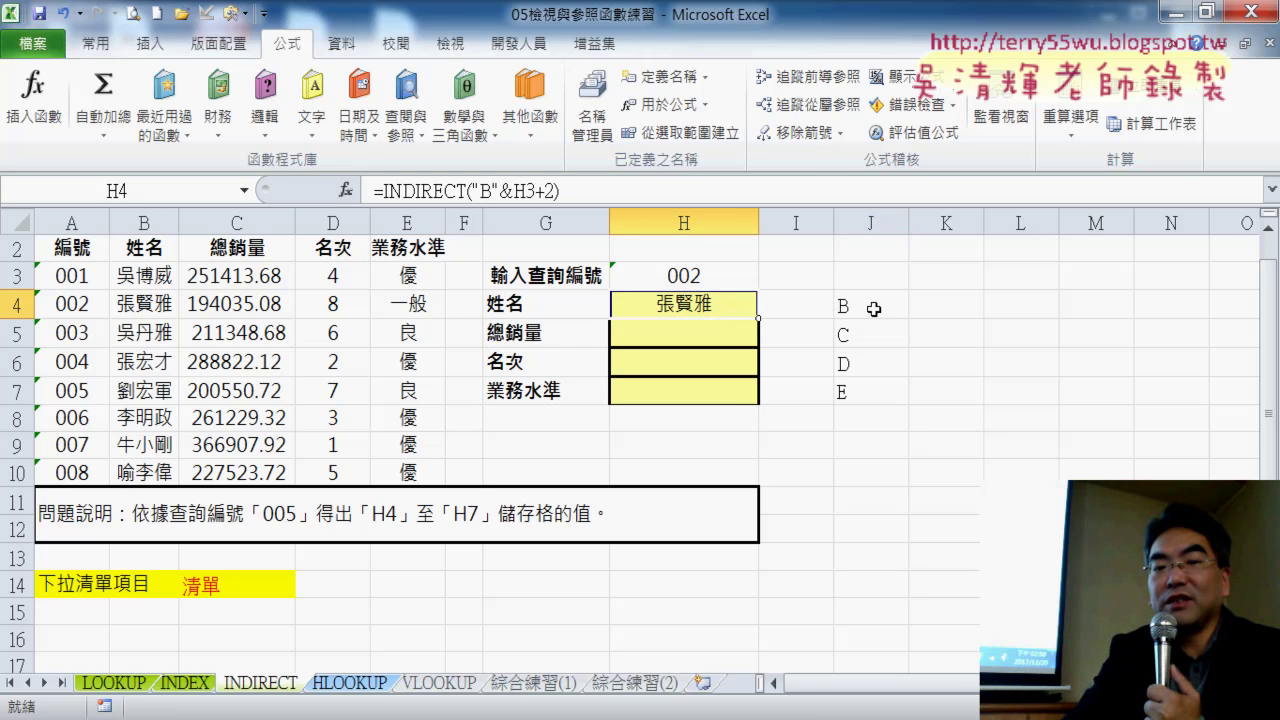
Copy the CHAR(62+ROW()) text from J4's formula, then reselect H4.
click(874, 309)
drag(384, 190, 538, 190)
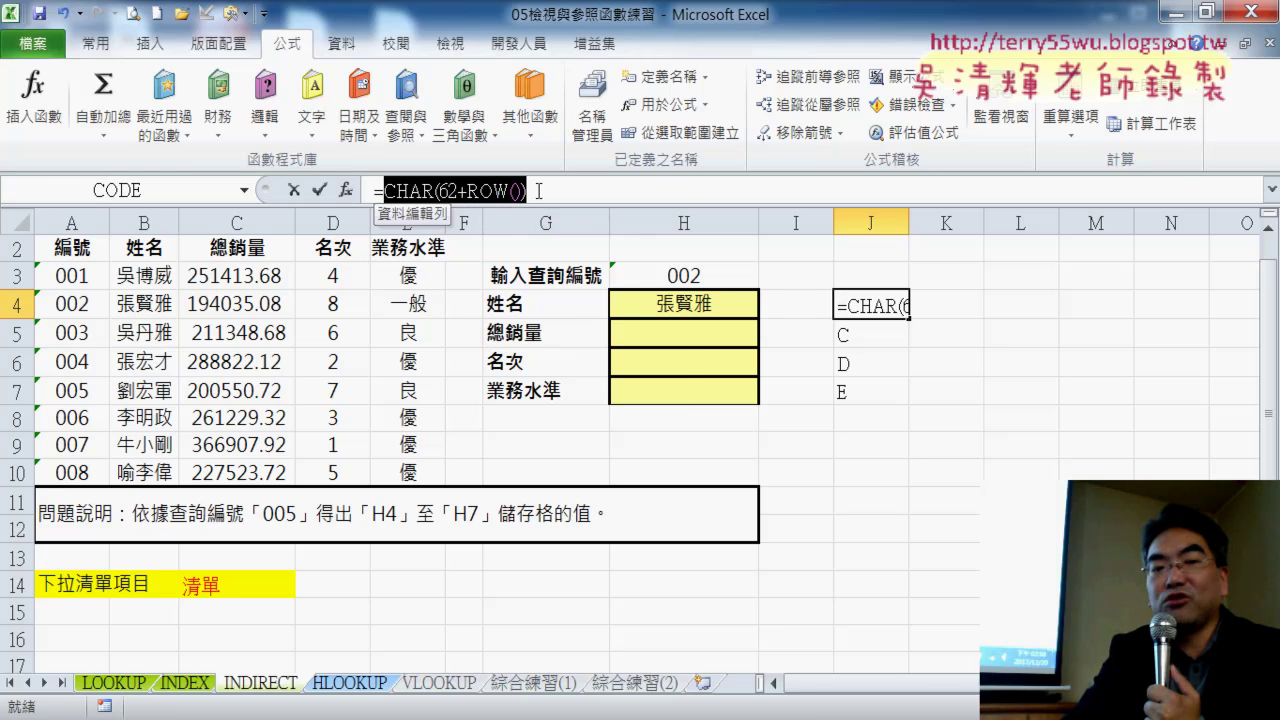
right_click(481, 190)
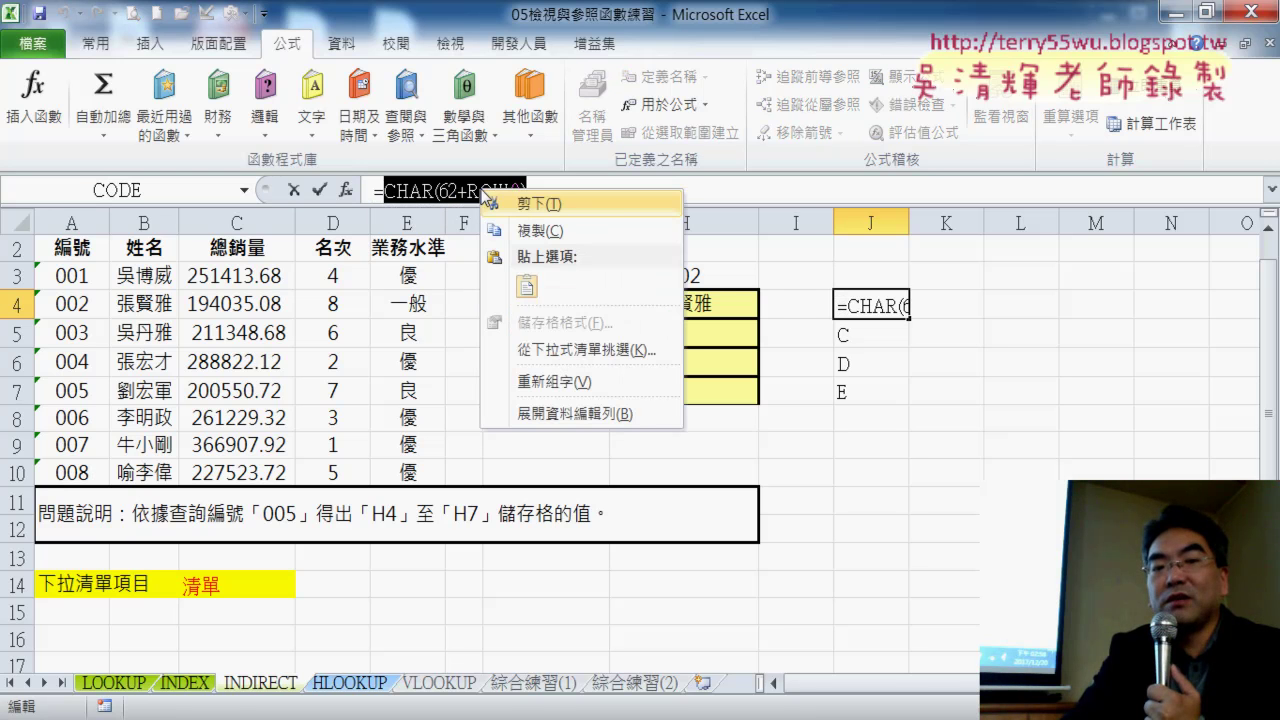
click(536, 236)
click(321, 191)
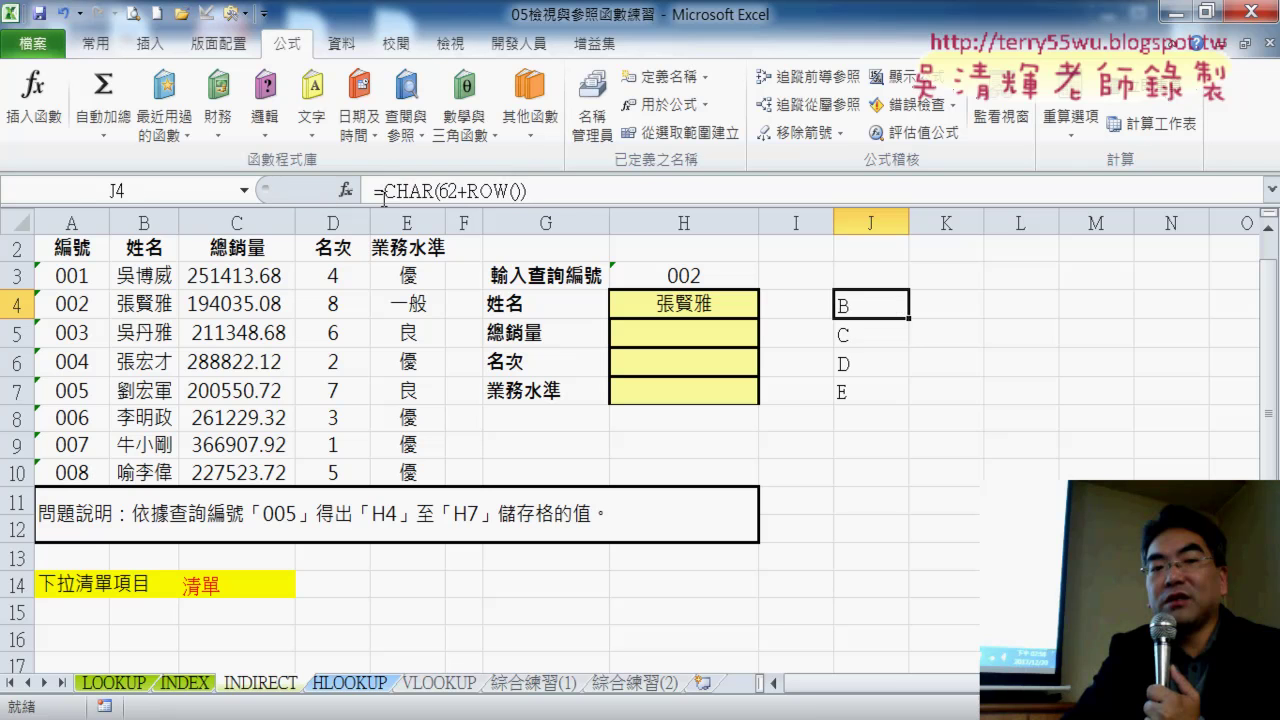
click(697, 310)
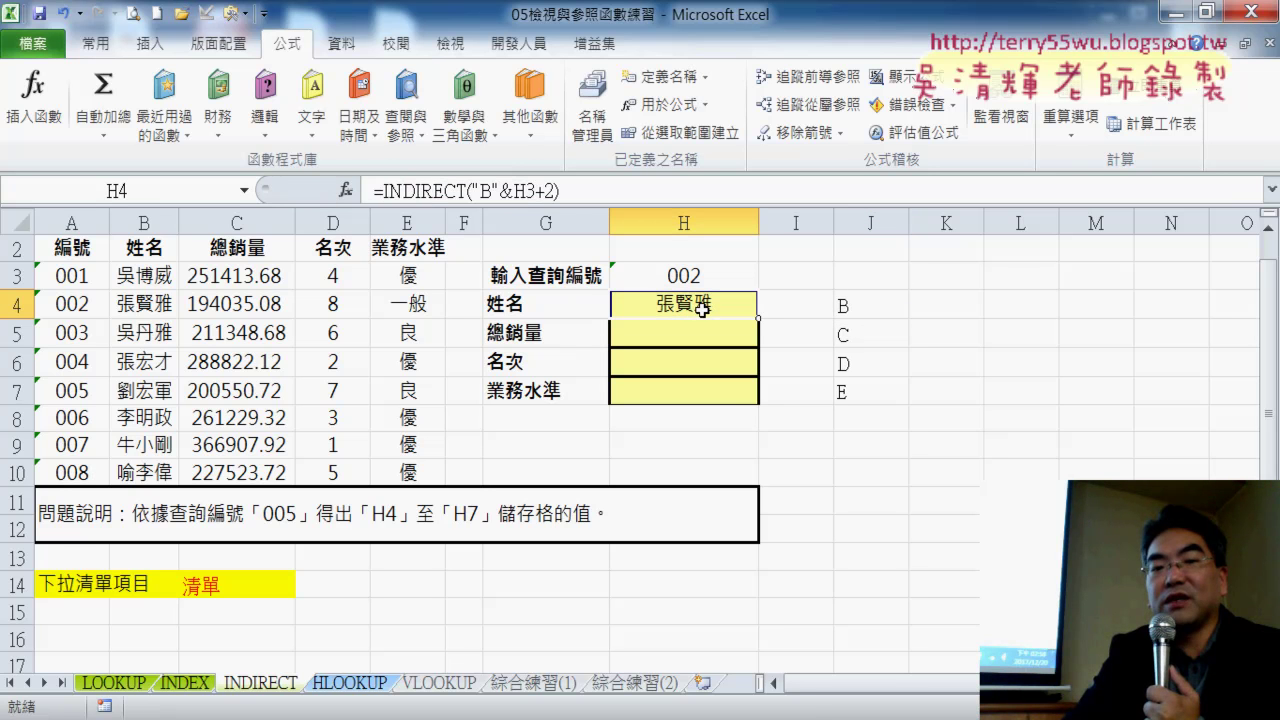
Replace the literal "B" in H4's INDIRECT formula with CHAR(62+ROW()).
click(478, 189)
drag(495, 187, 502, 189)
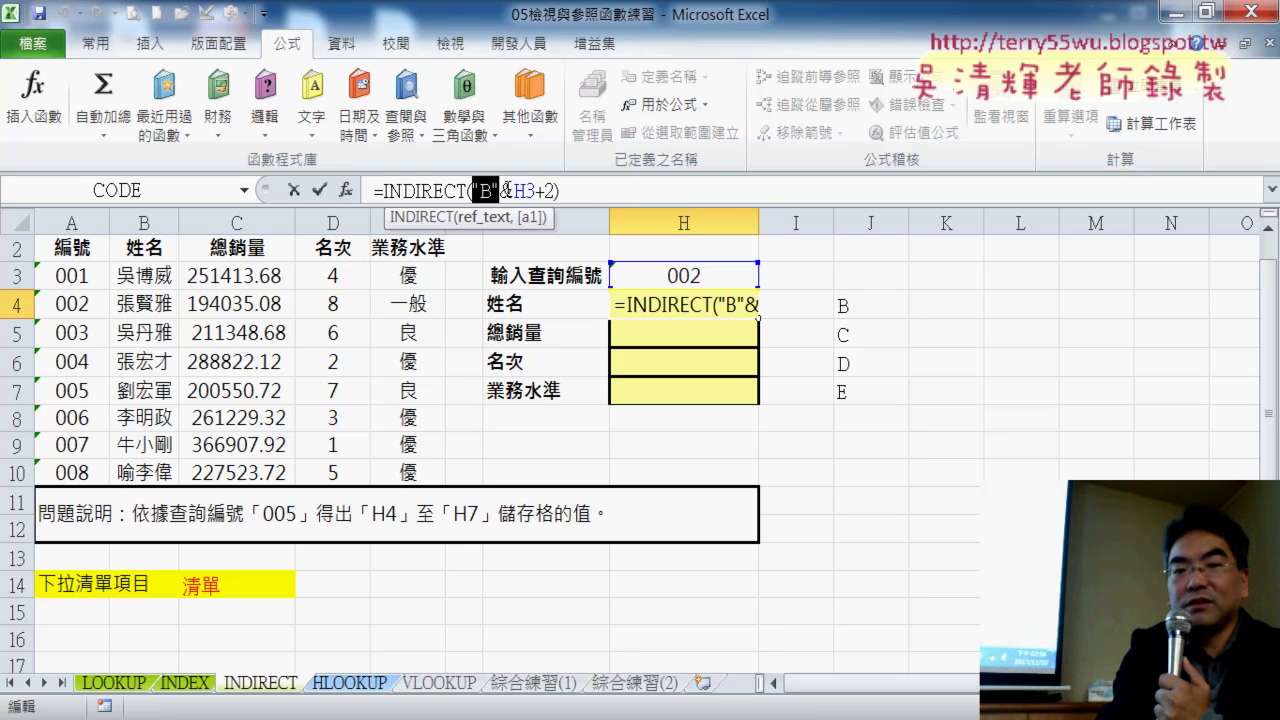
text(CHAR(62+ROW()))
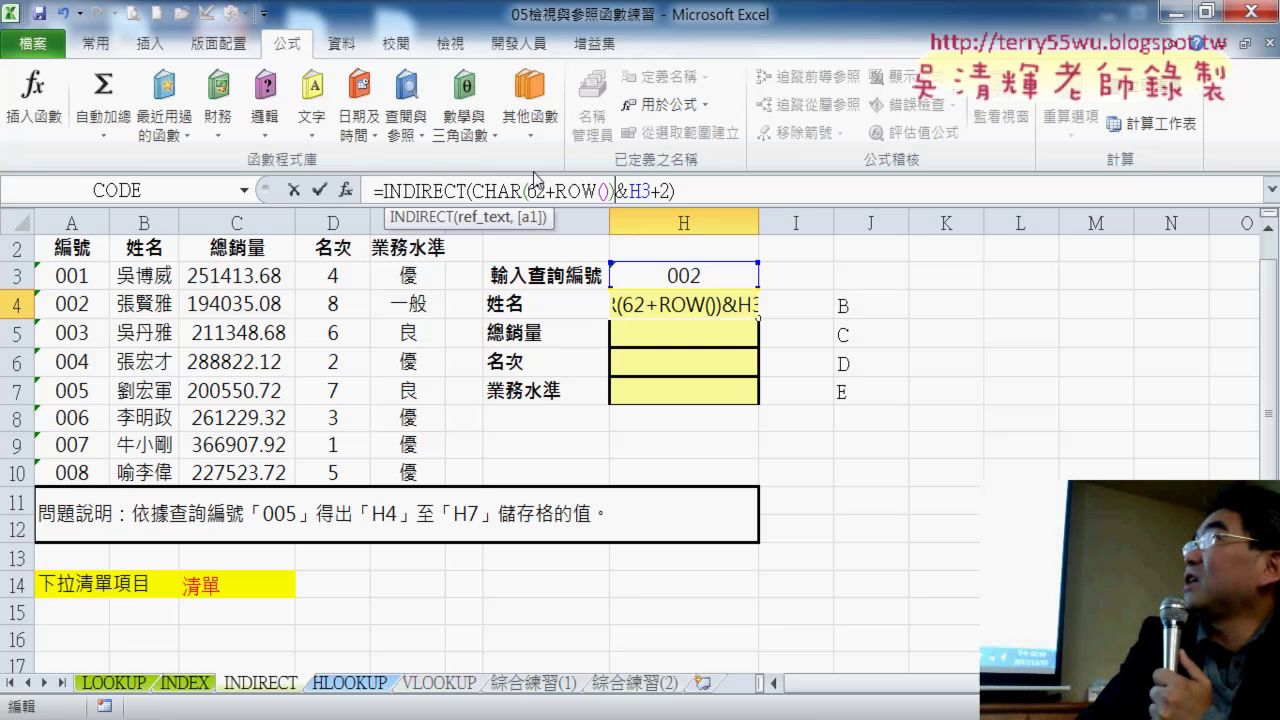
drag(474, 190, 608, 190)
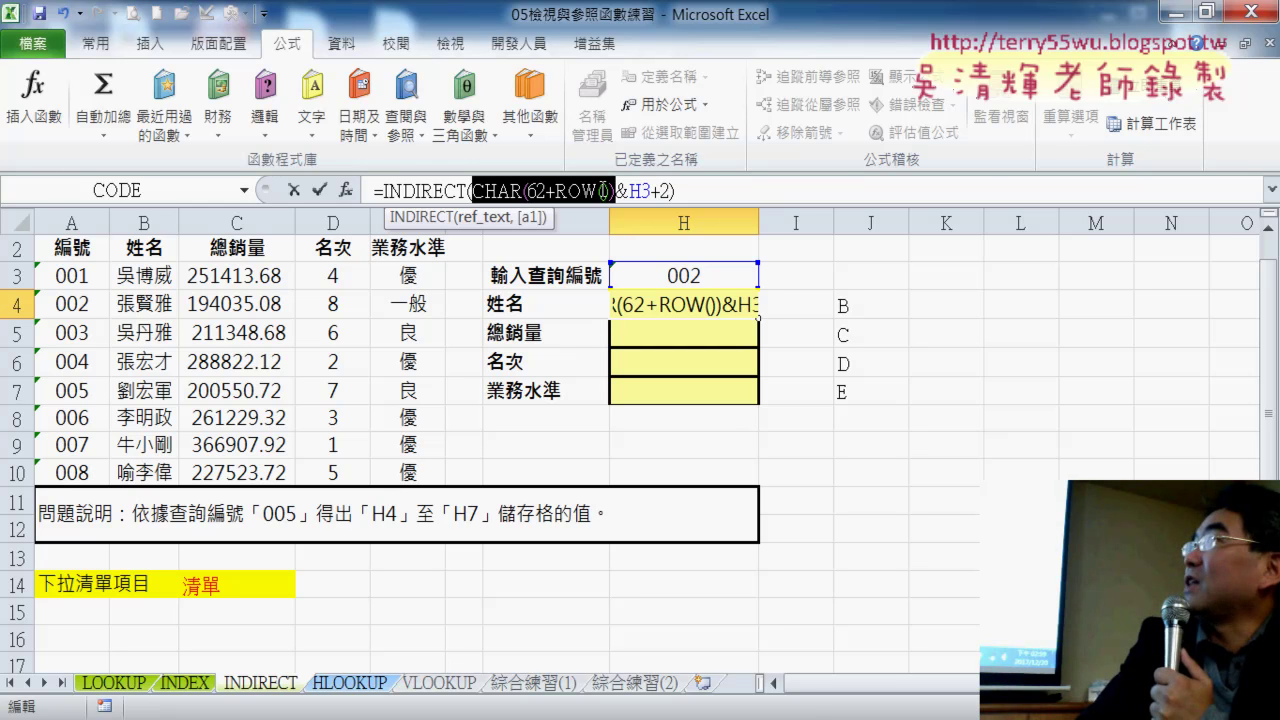
click(320, 189)
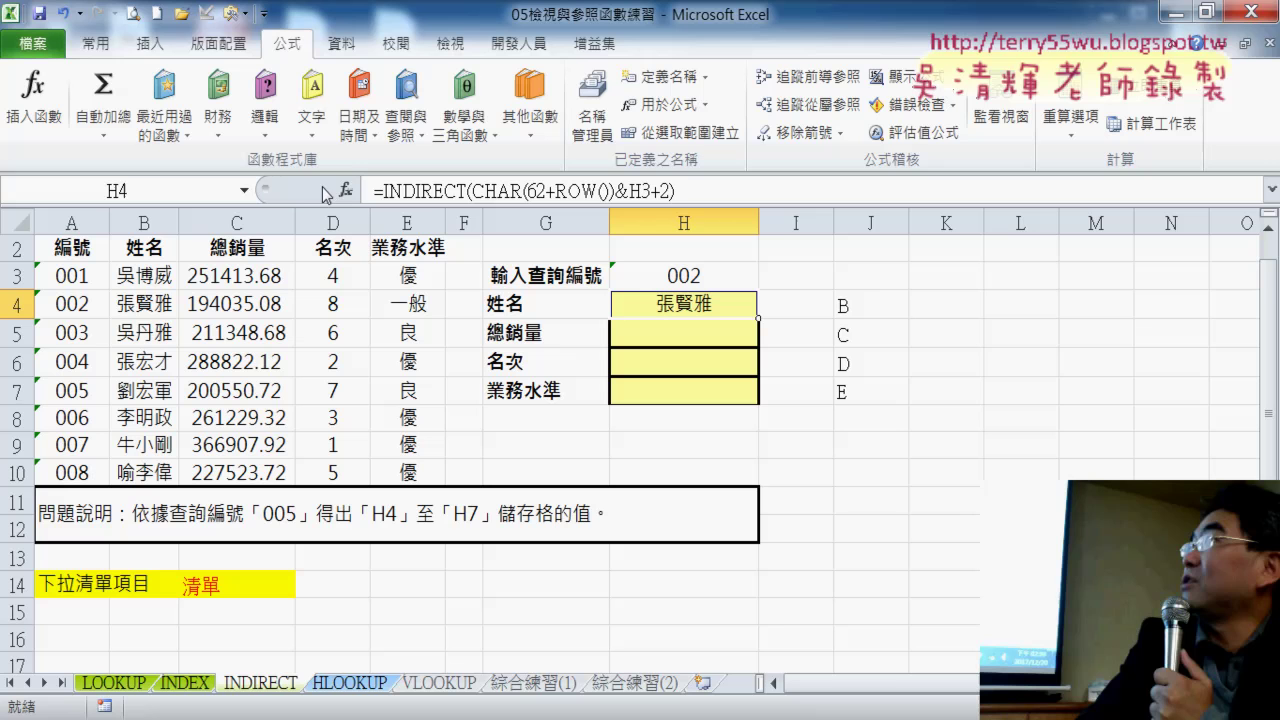
Make the H3 reference row-absolute as H$3 and confirm the formula.
click(643, 191)
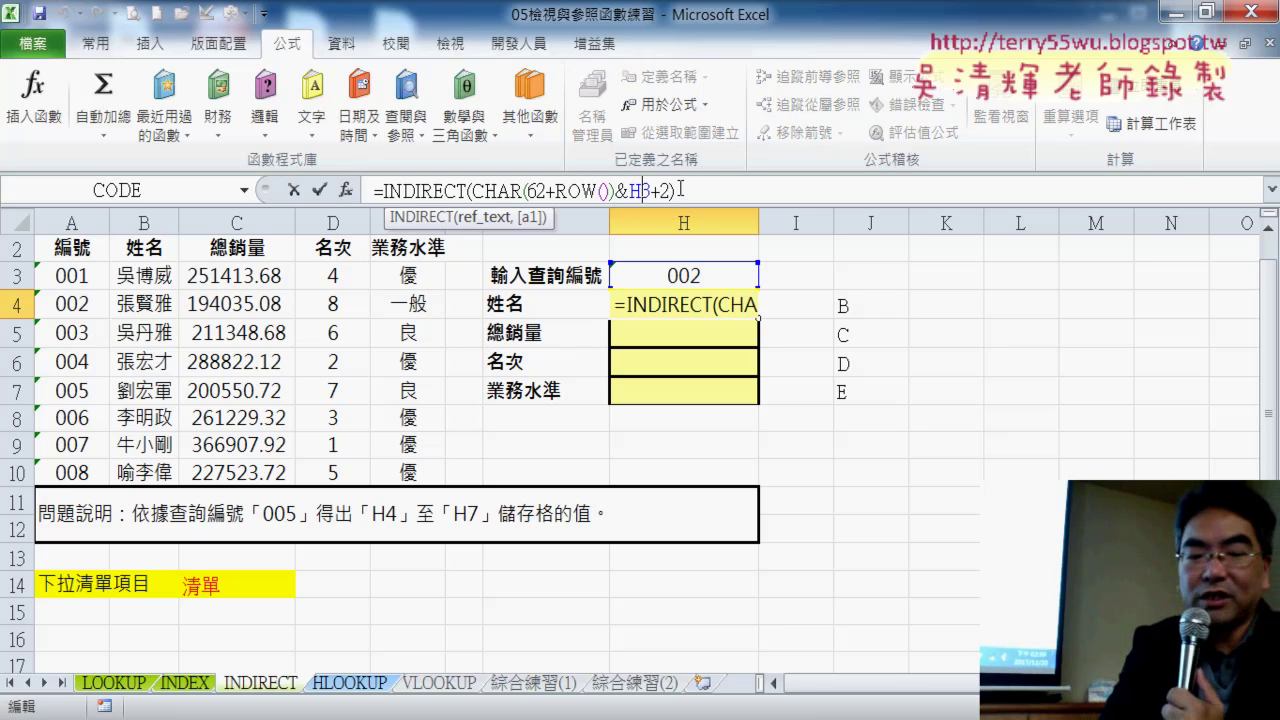
key(F4)
key(F4)
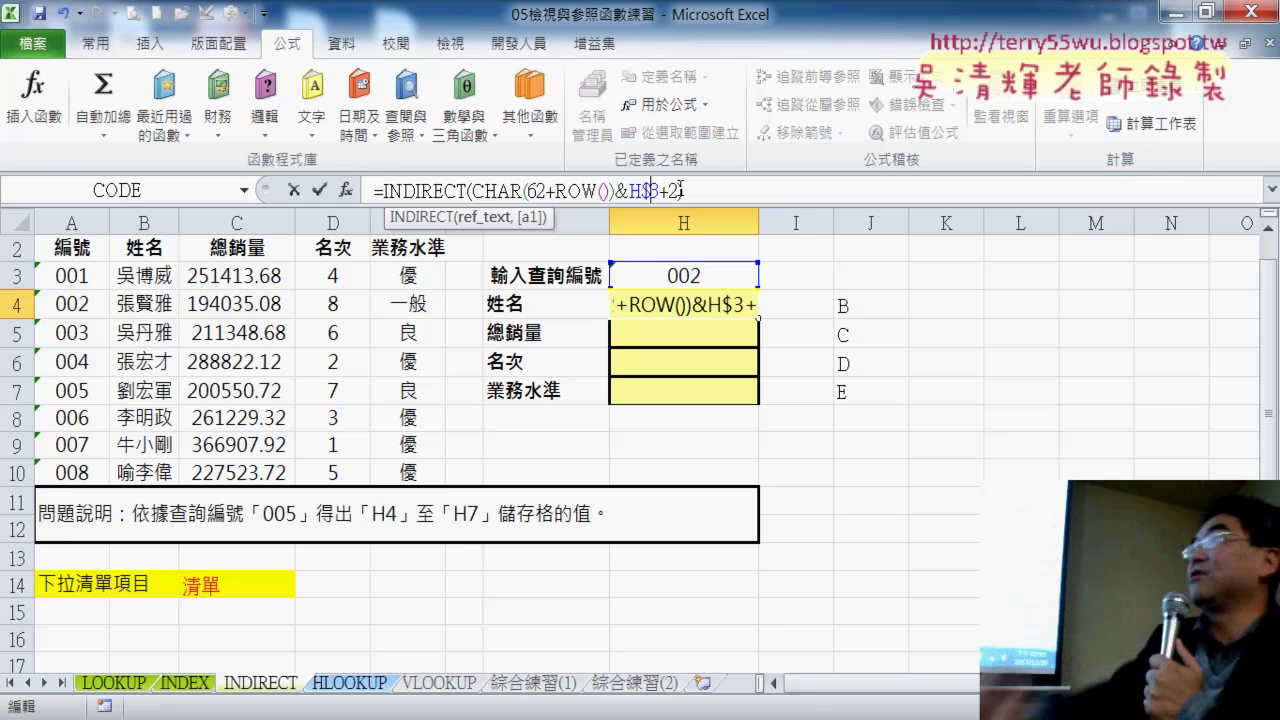
click(318, 192)
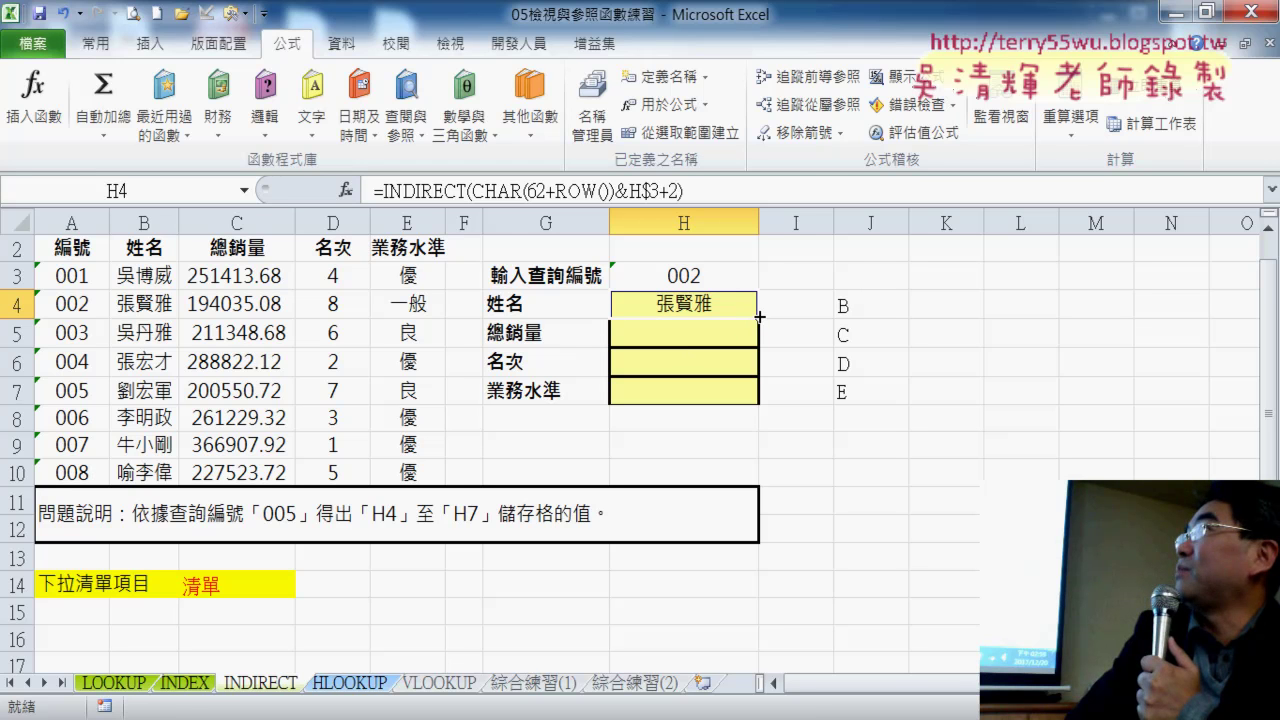
Fill the formula through H7 and pick ID 004 in H3, showing 288822.12, rank 2, 優.
drag(759, 320, 763, 410)
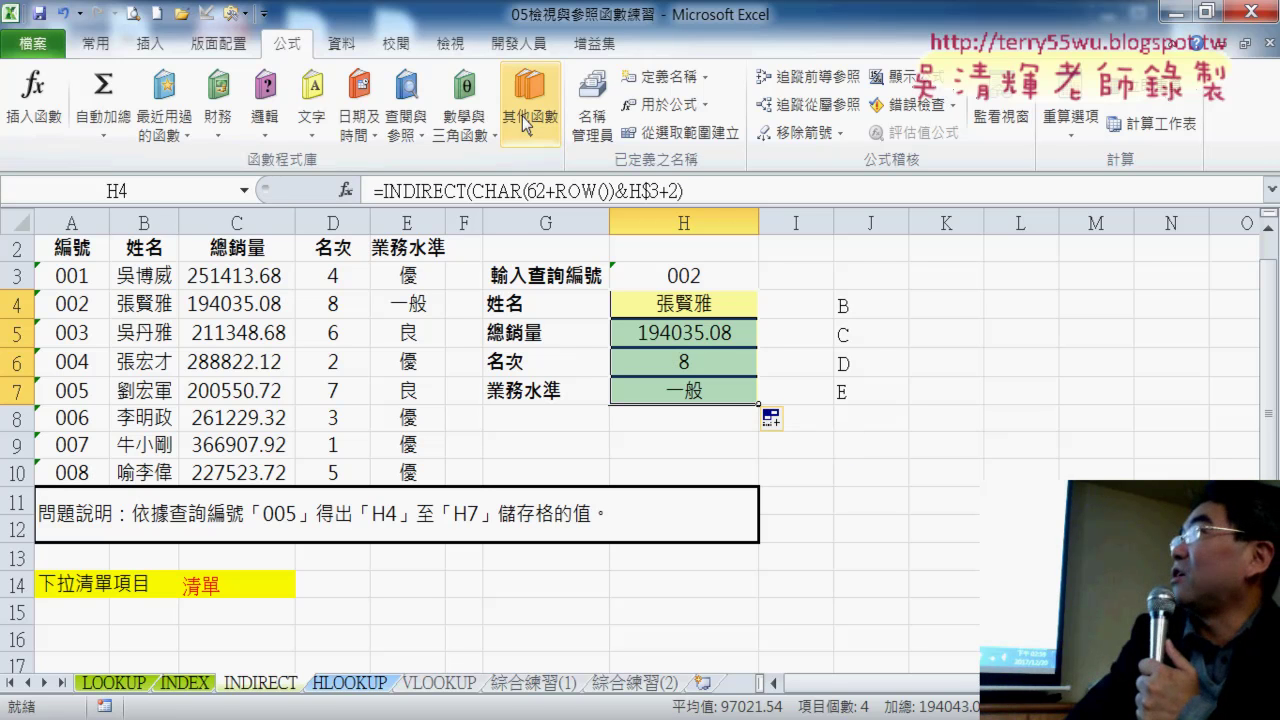
drag(225, 303, 410, 300)
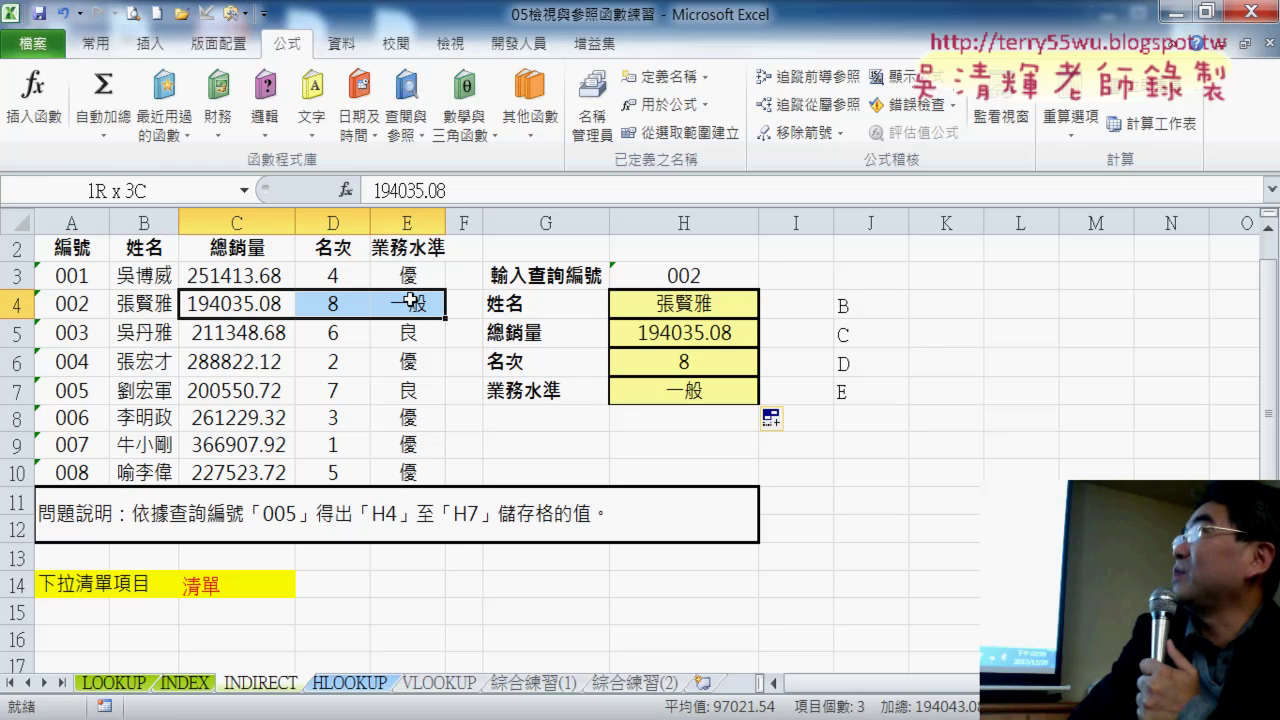
click(668, 270)
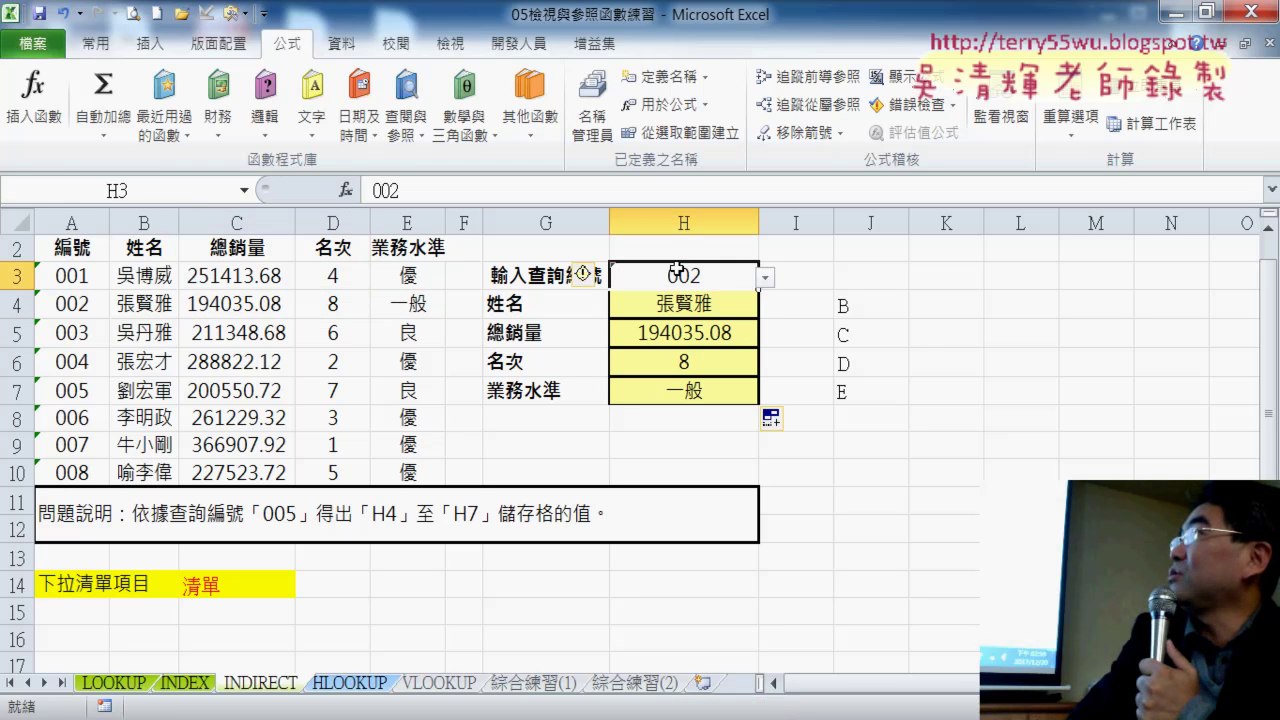
click(760, 280)
click(736, 343)
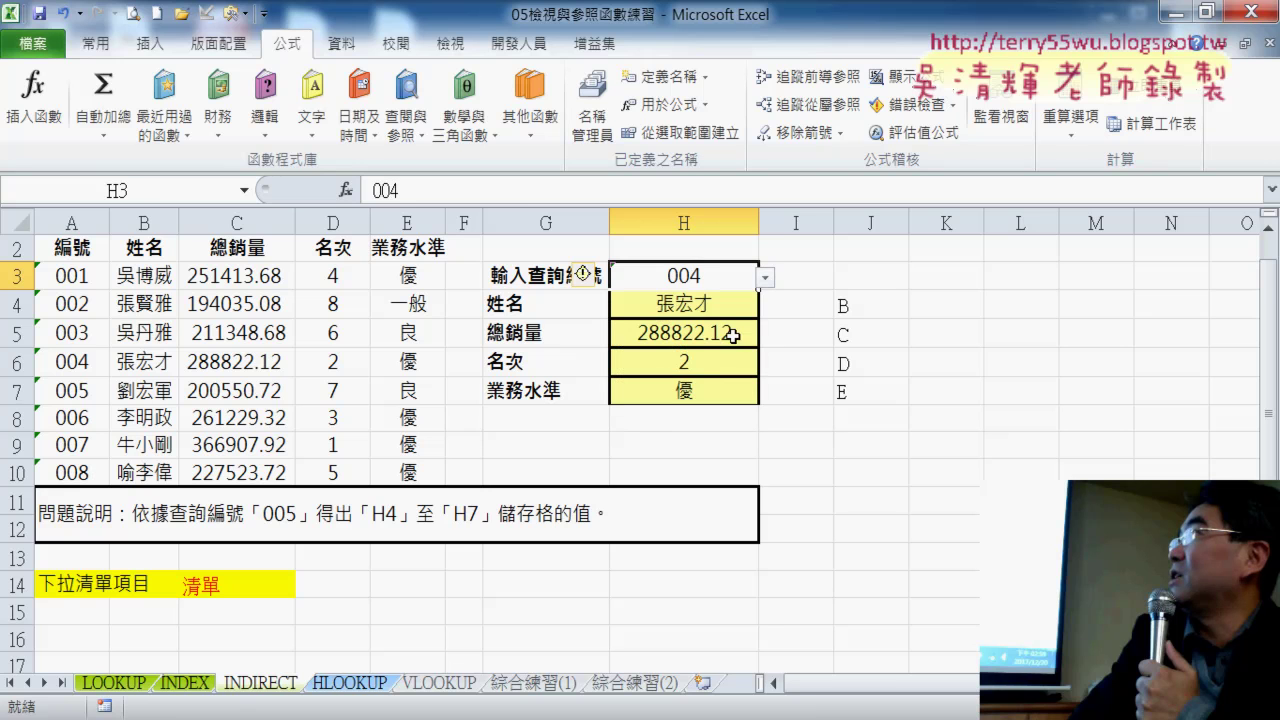
click(717, 308)
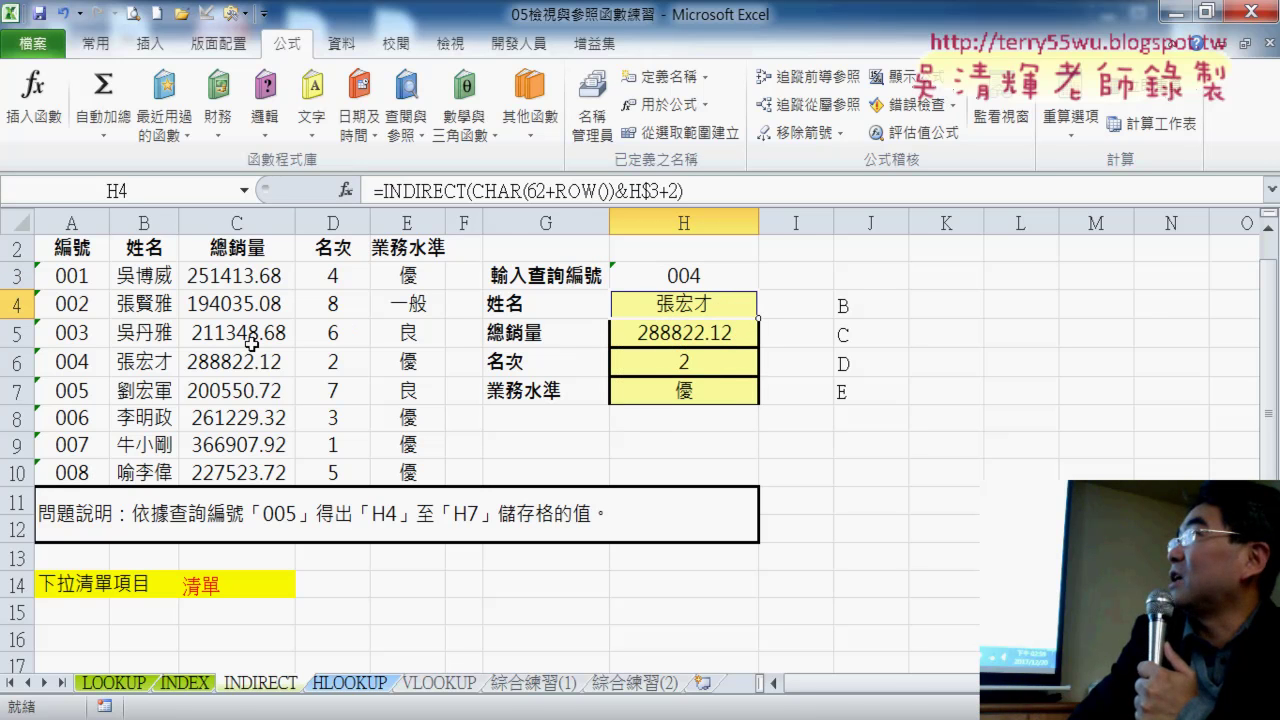
drag(148, 362, 413, 368)
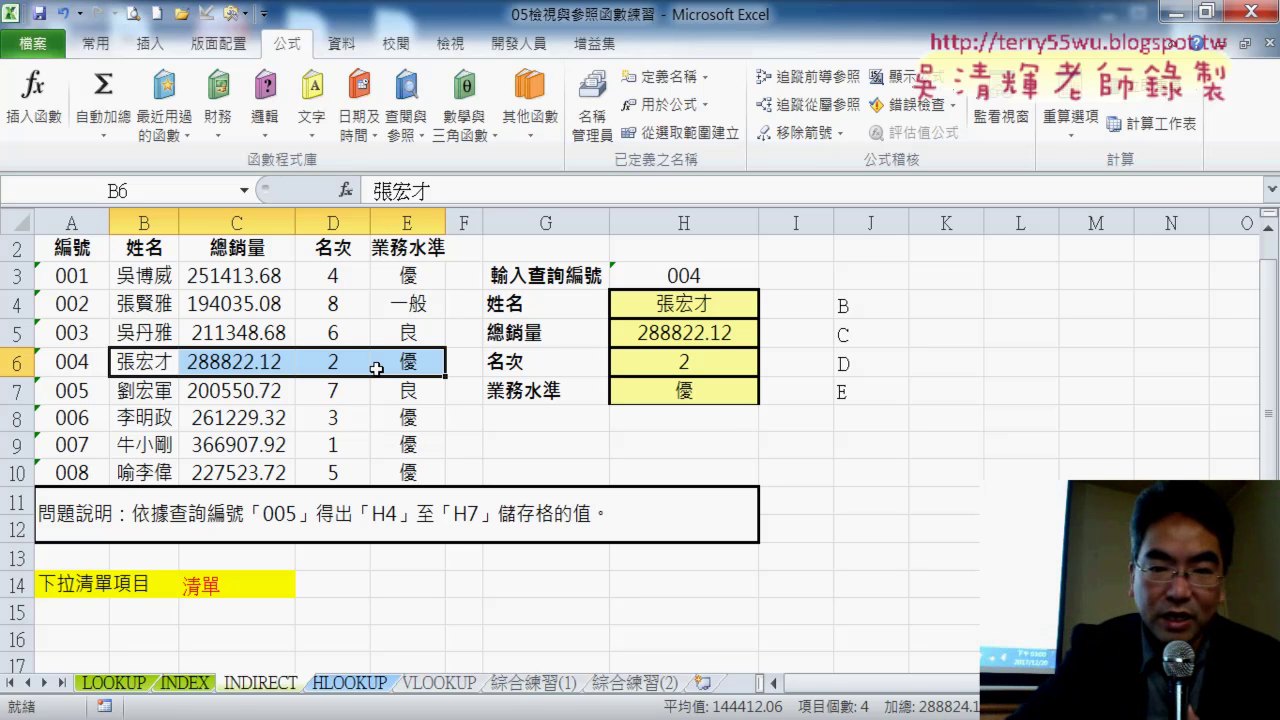
click(856, 302)
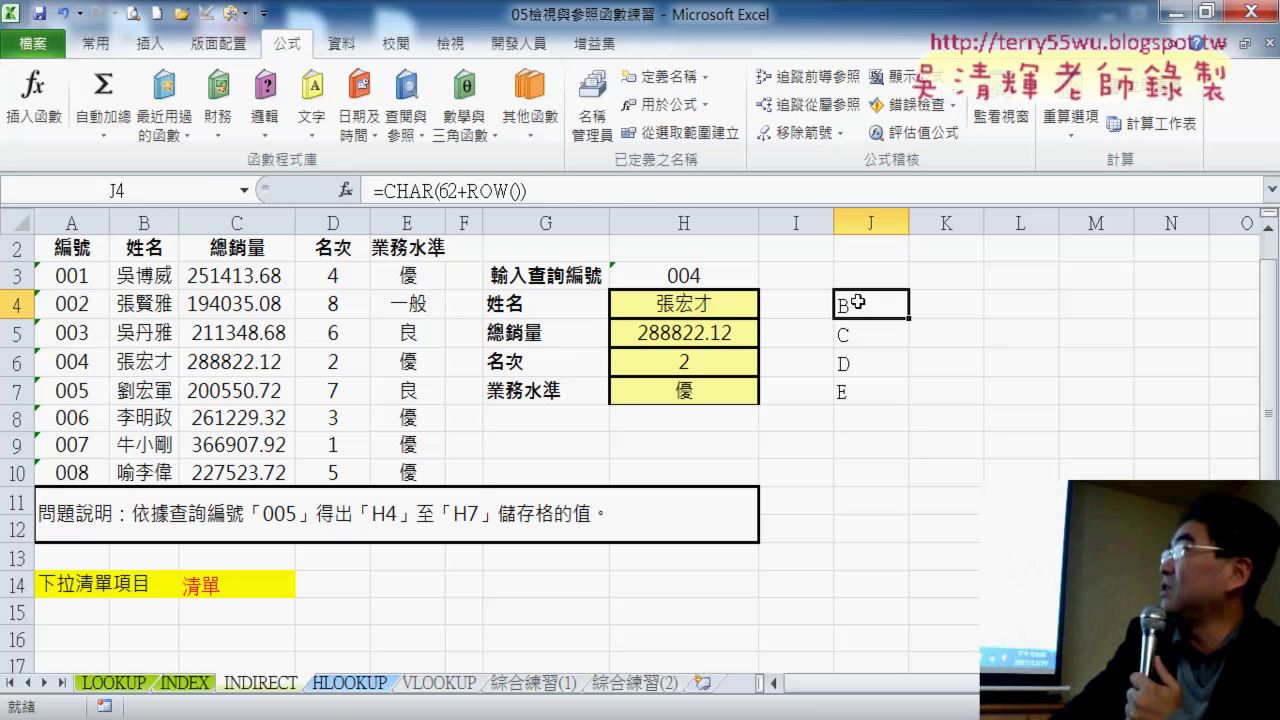
click(731, 302)
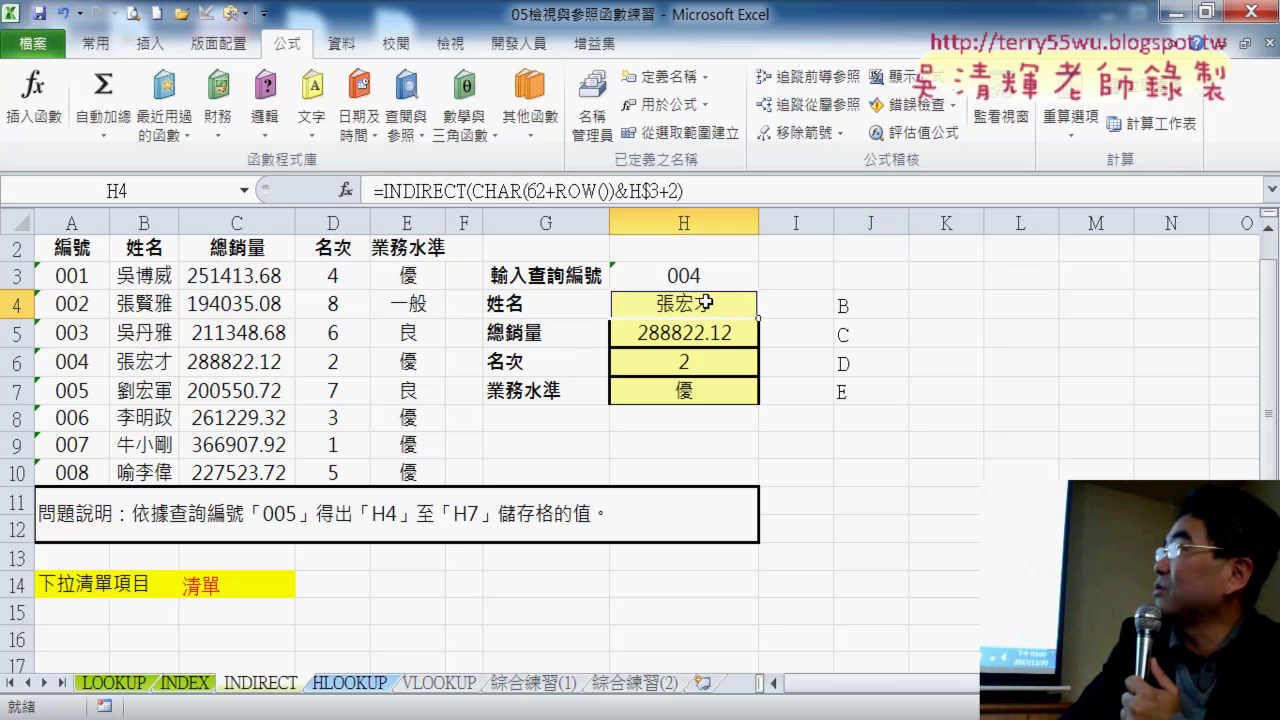
drag(474, 186, 583, 186)
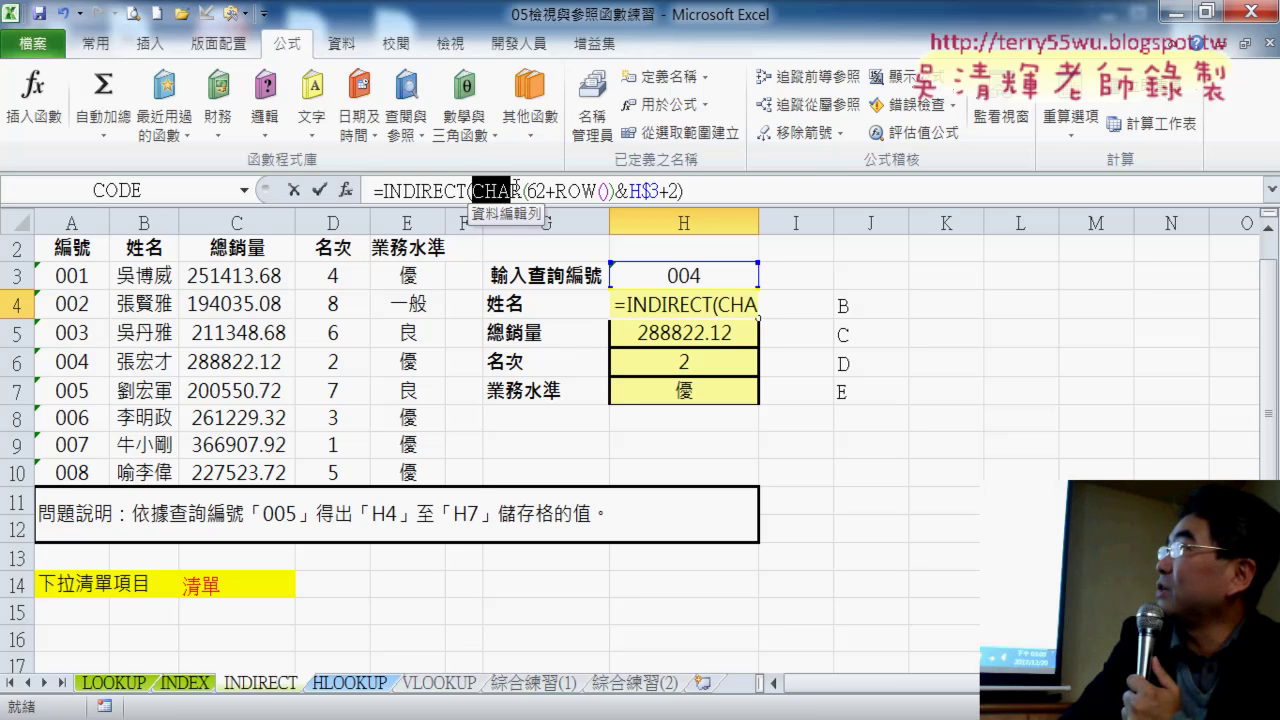